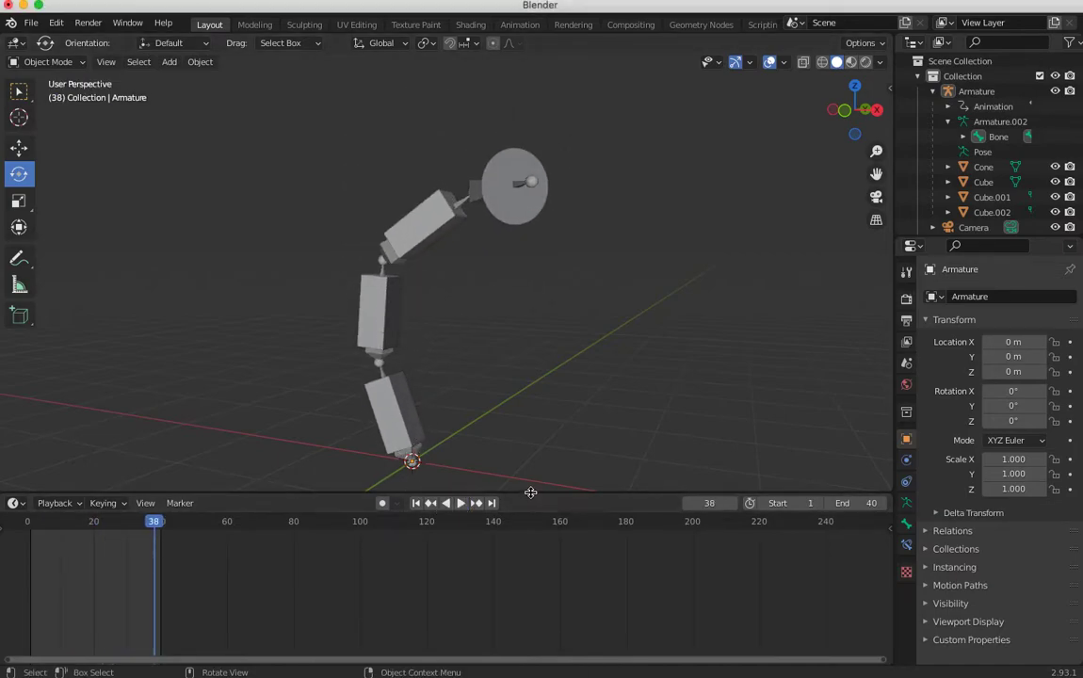
- Start a new General file, discarding the unsaved changes to the current scene
left_click_drag(530, 492, 533, 549)
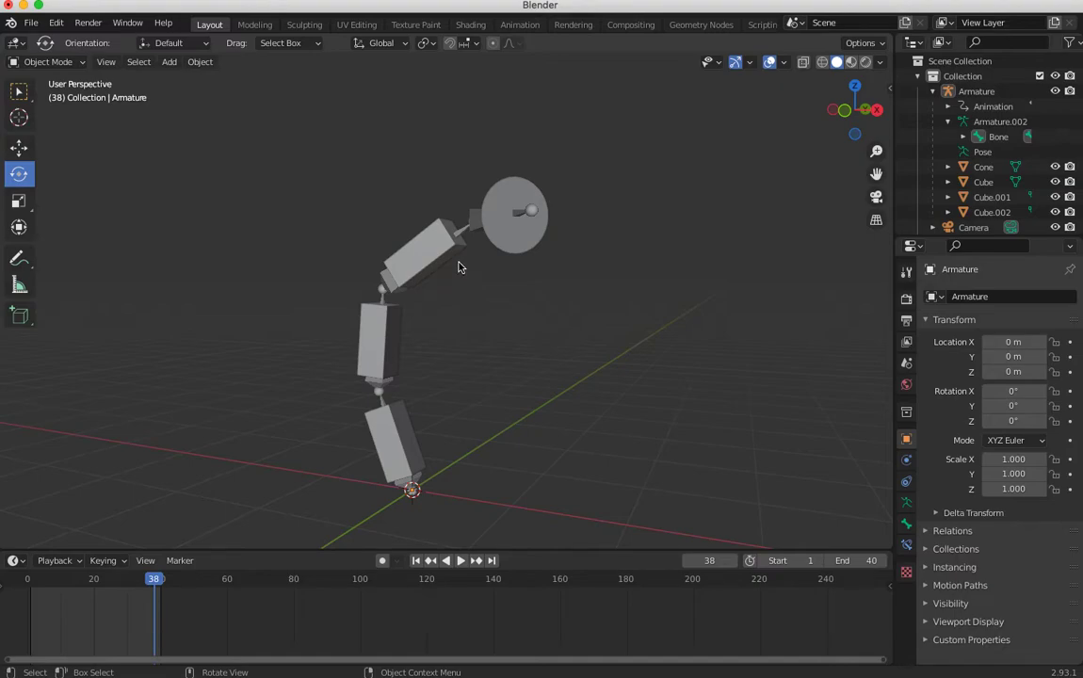
left_click(31, 23)
mouse_move(40, 43)
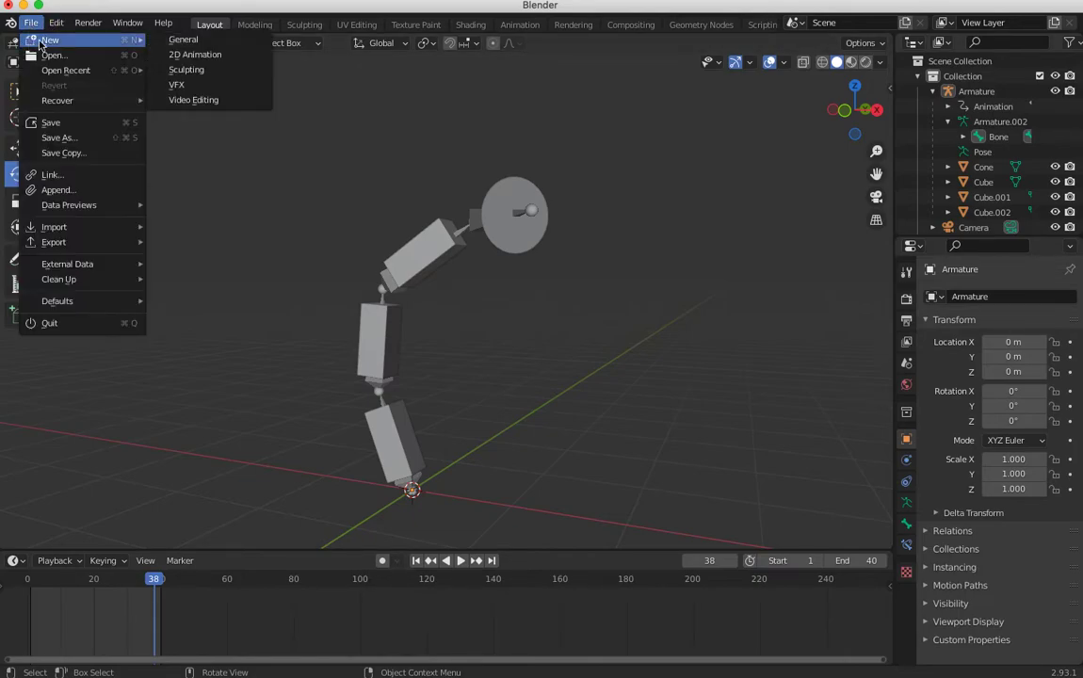
left_click(176, 44)
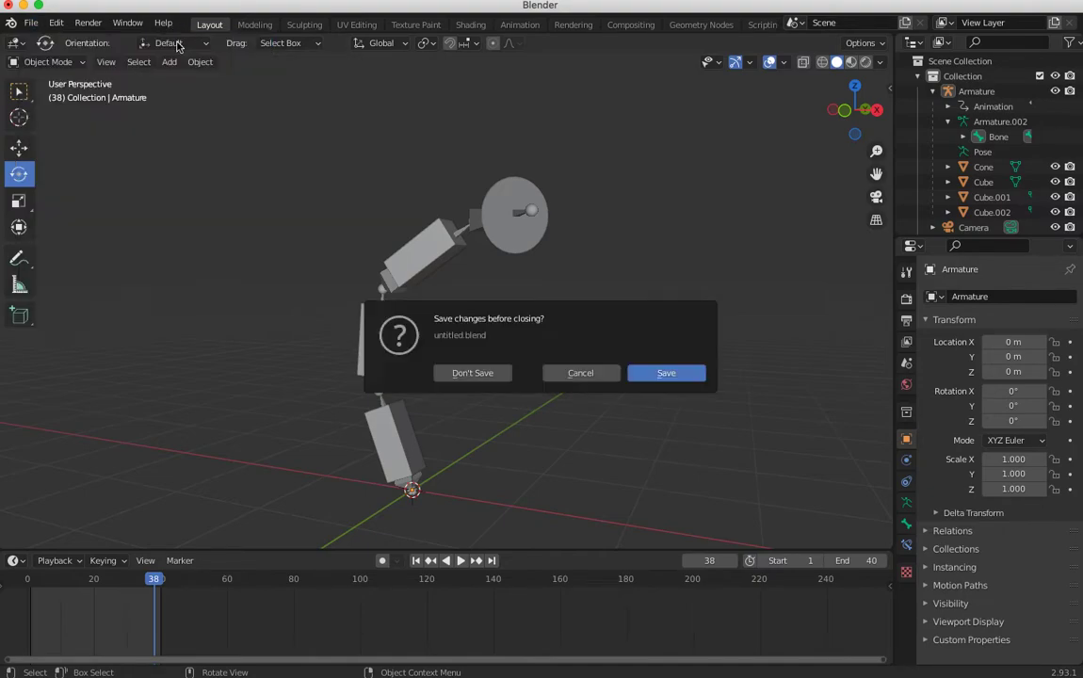
left_click(473, 374)
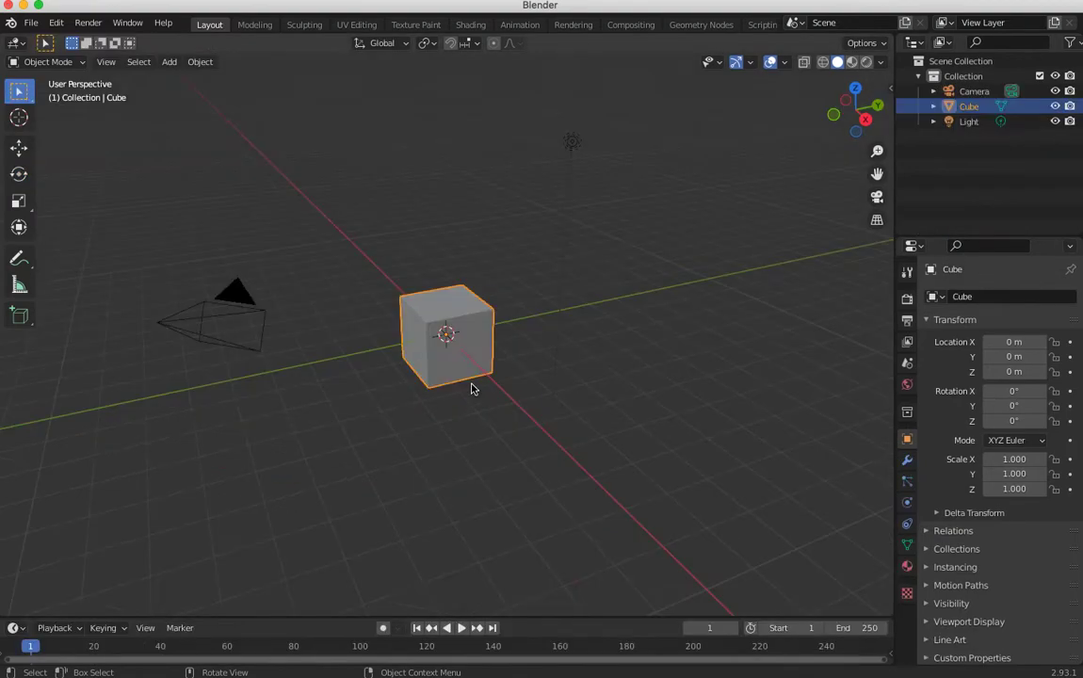
- Delete the default cube from the scene
left_click(324, 283)
left_click(431, 376)
right_click(432, 376)
left_click(409, 372)
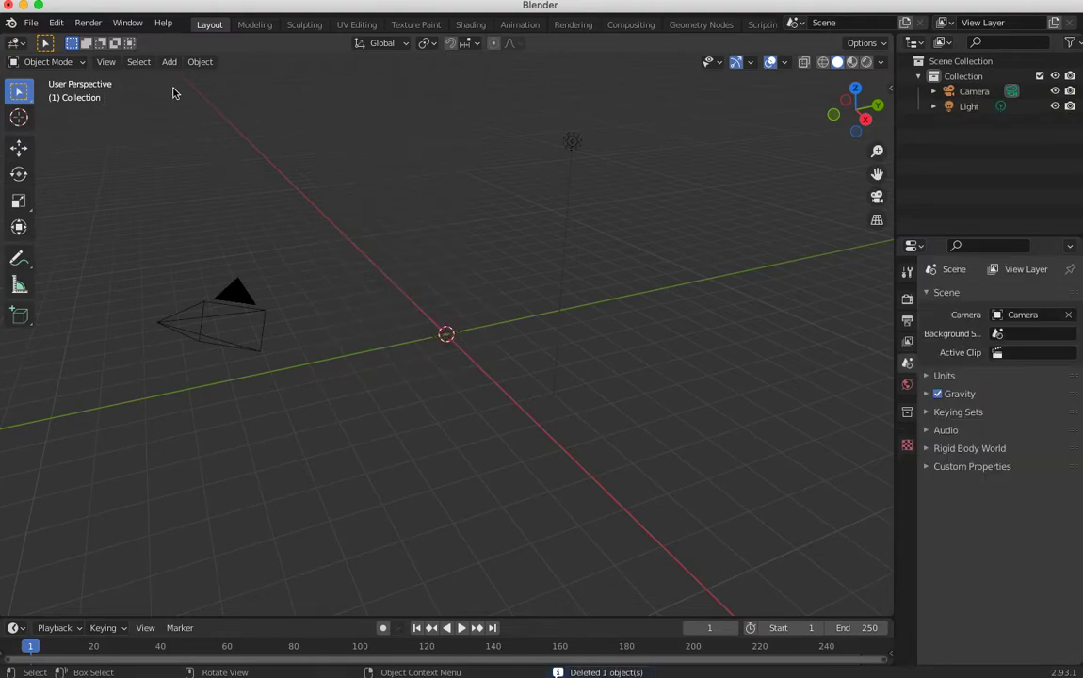
- Switch to the front orthographic view and add a single-bone armature at the world origin
key("KP_1")
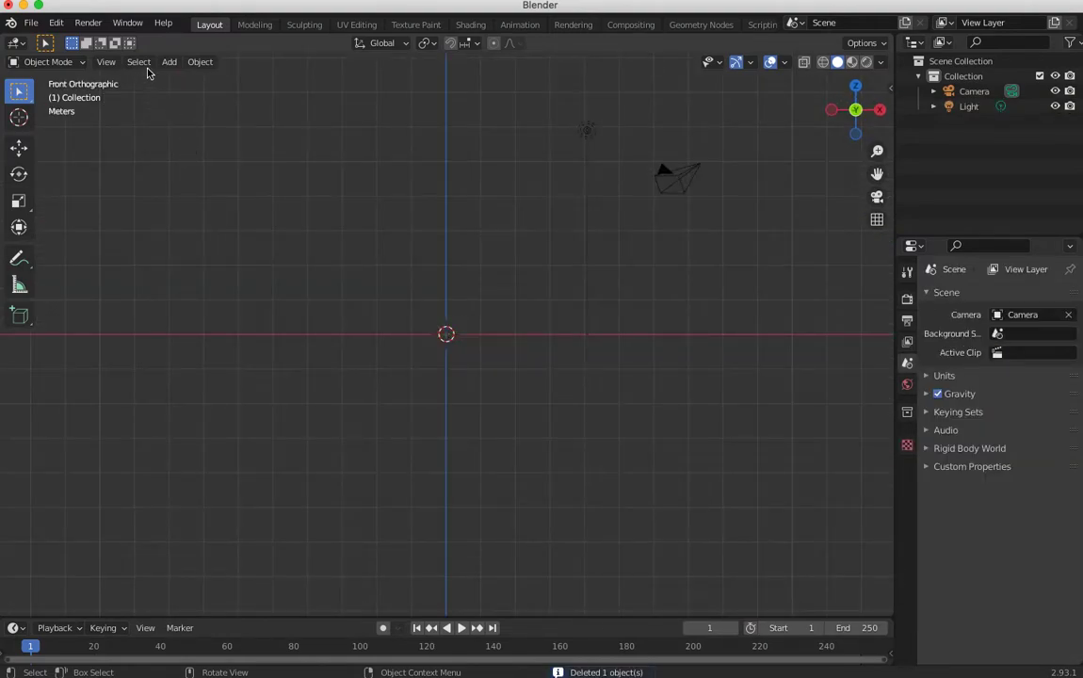
left_click(168, 62)
left_click(202, 182)
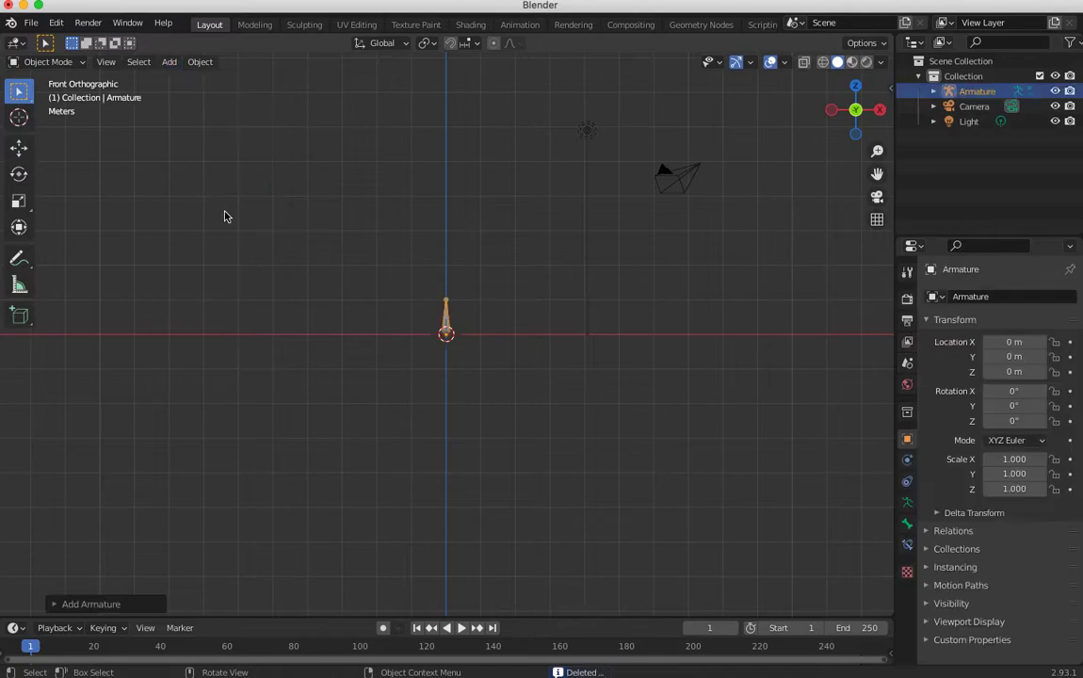
scroll(280, 259, "up", 4)
scroll(283, 264, "down", 1)
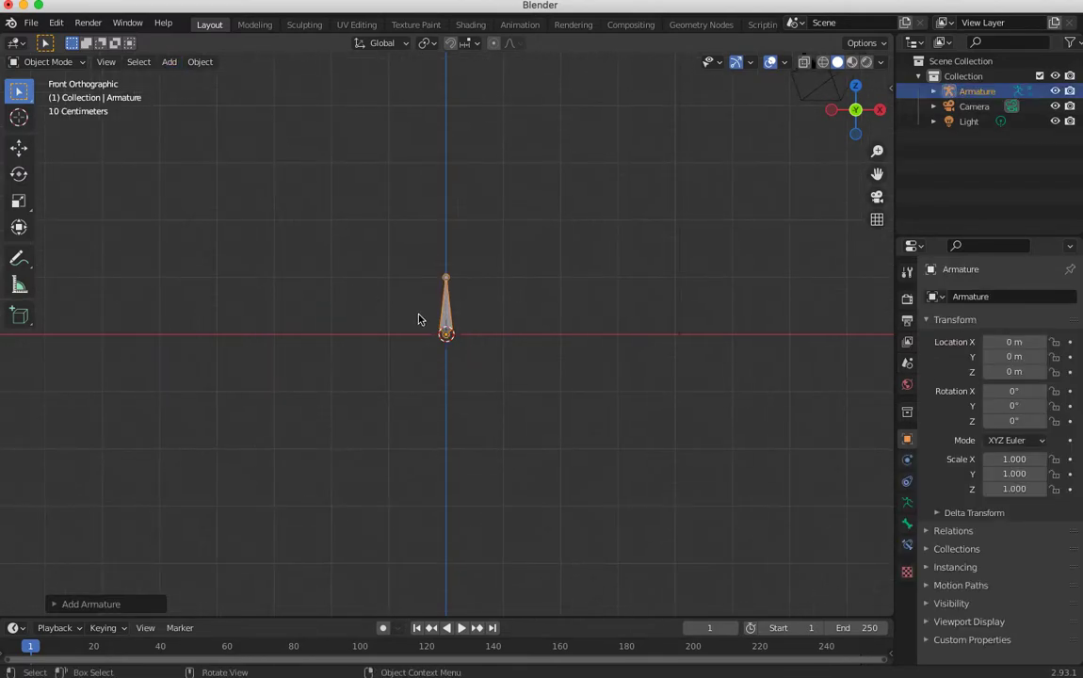
- Duplicate the whole armature in Object Mode to about X 1.04 m, Z 0.63 m, and expand the copy in the outliner down to its bone
key("shift+d")
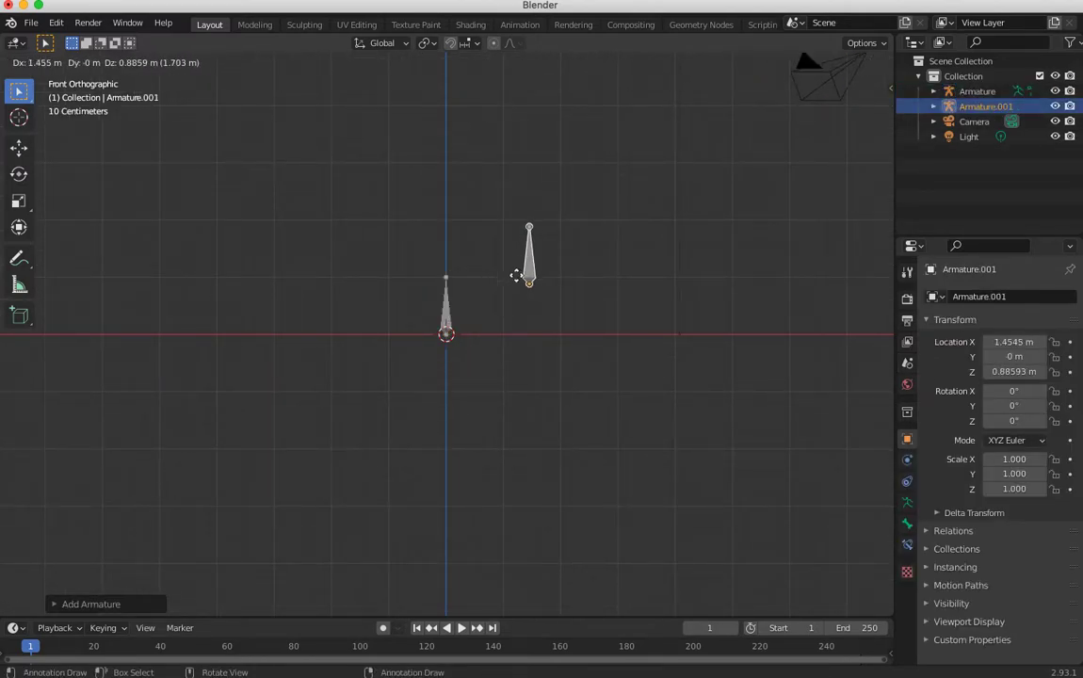
left_click(495, 287)
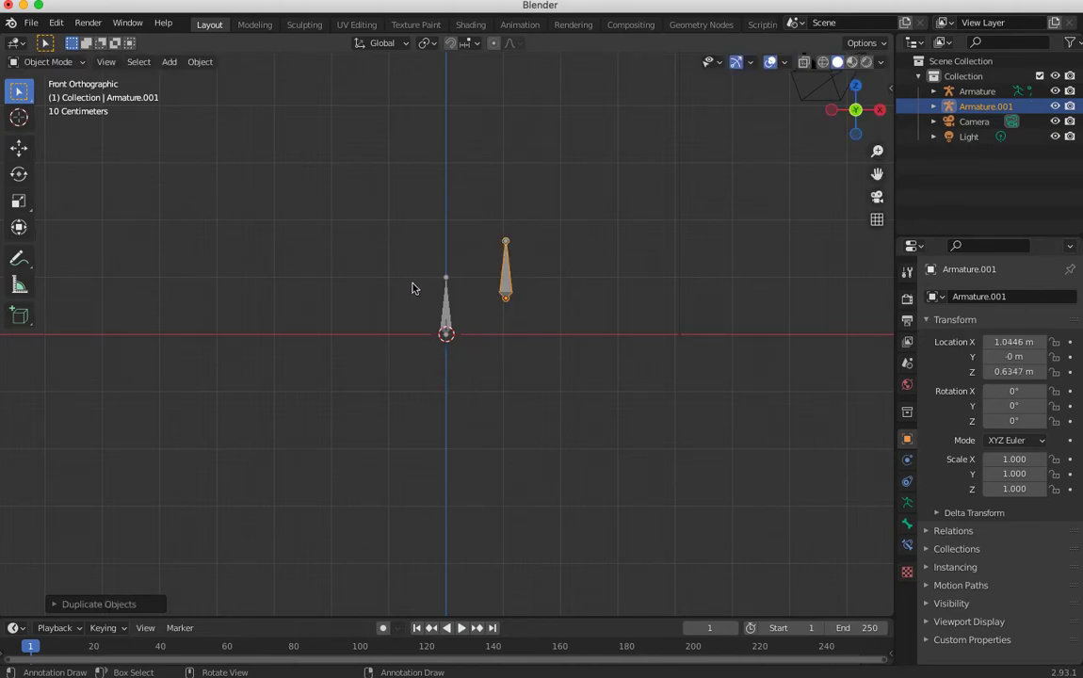
scroll(346, 235, "up", 5)
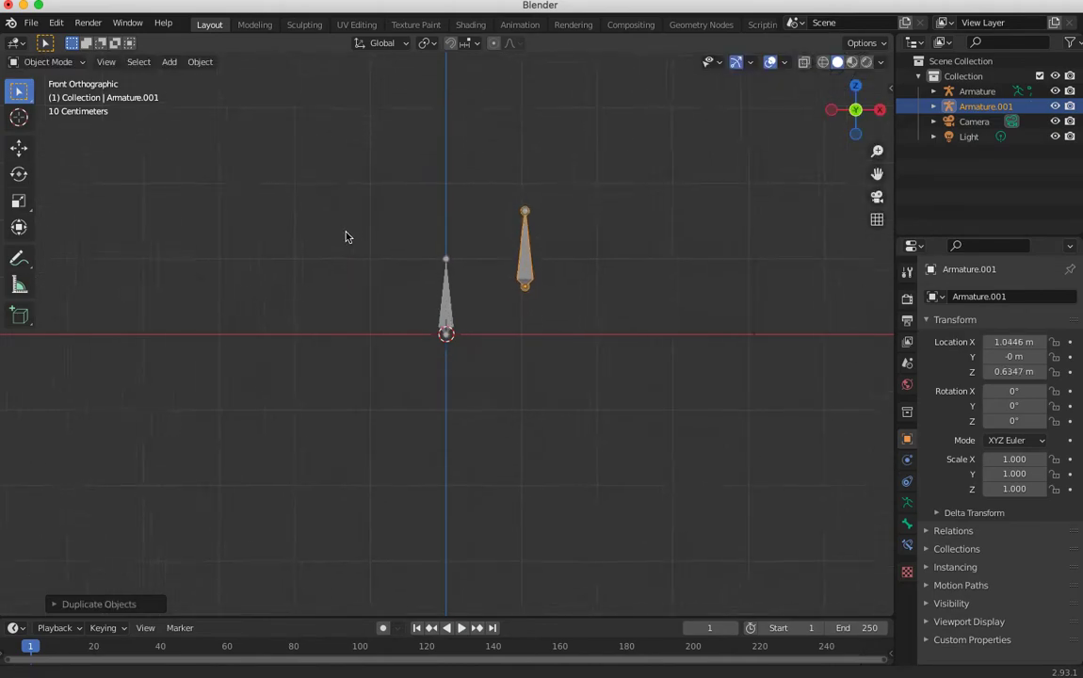
left_click(933, 106)
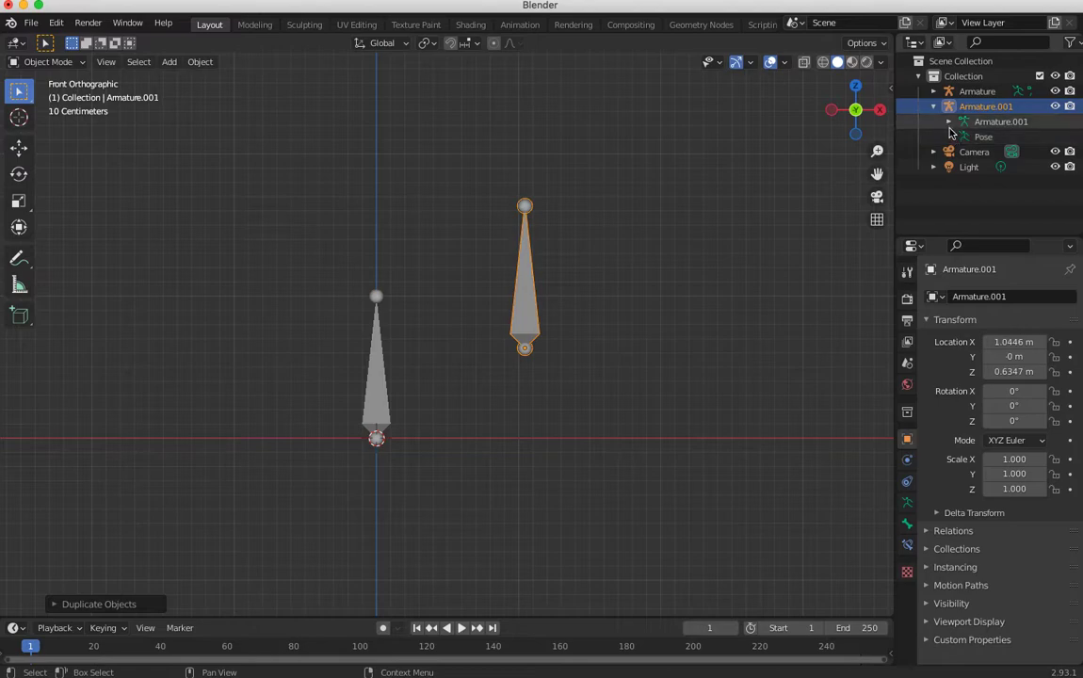
left_click(948, 122)
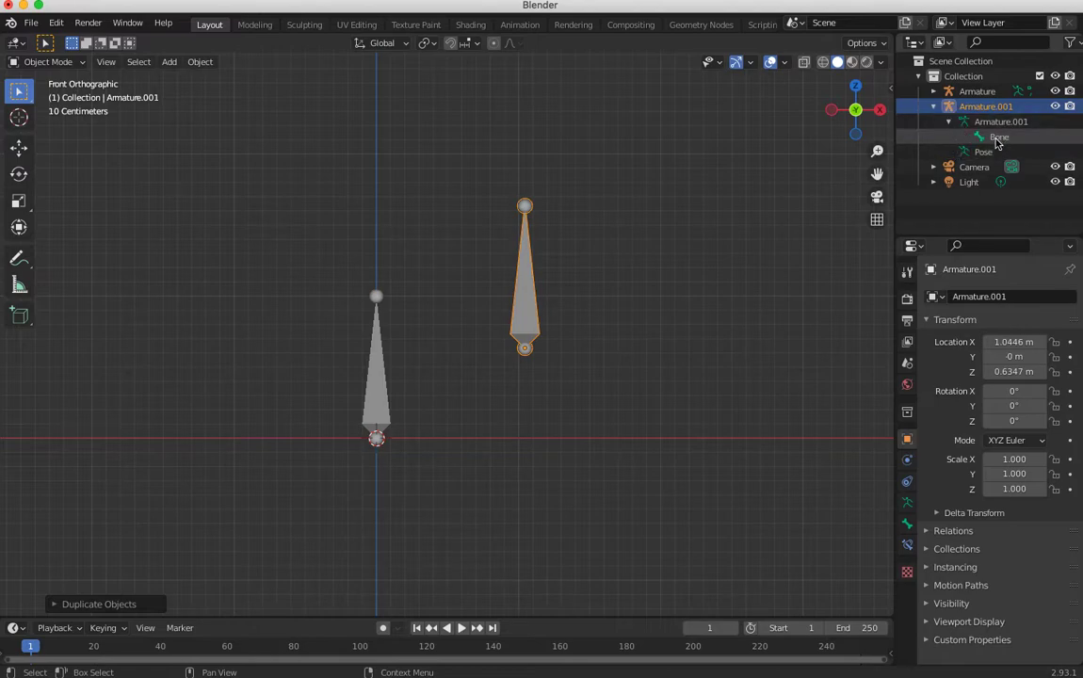
- Delete the duplicated armature, keeping only the original at the origin
left_click(970, 91)
right_click(973, 94)
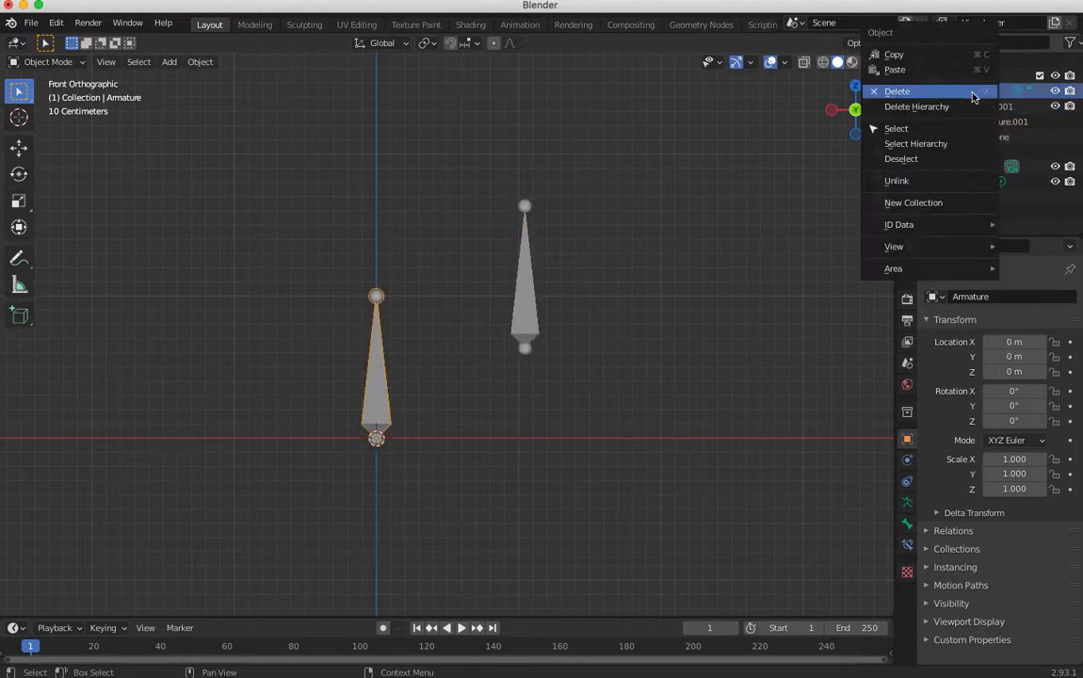
left_click(642, 229)
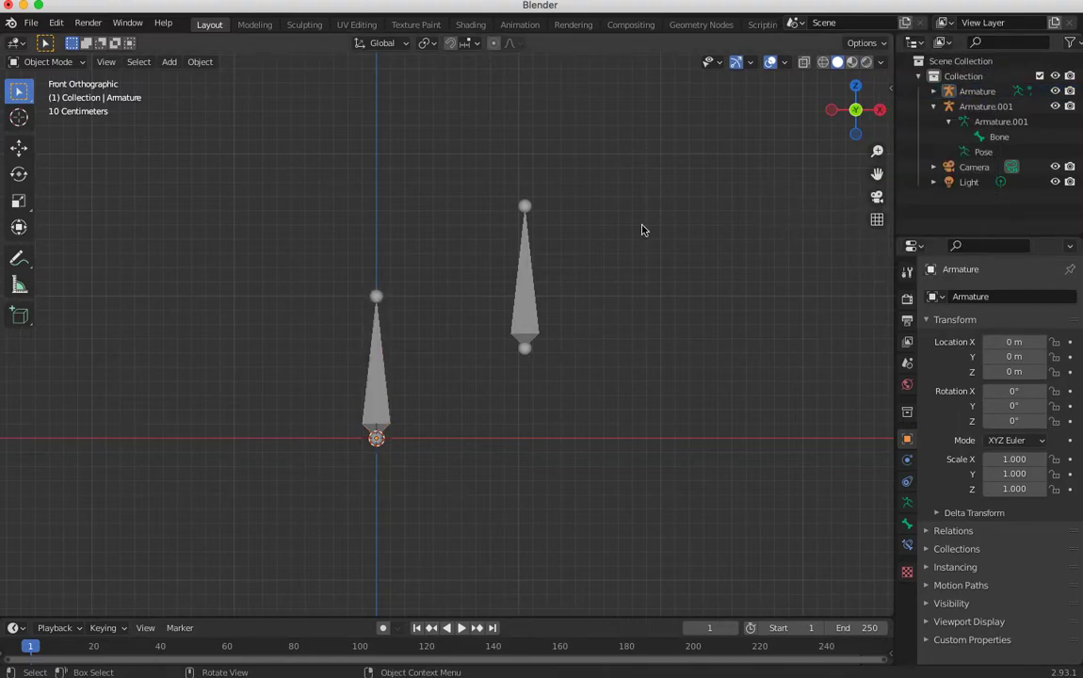
left_click(523, 343)
key("Delete")
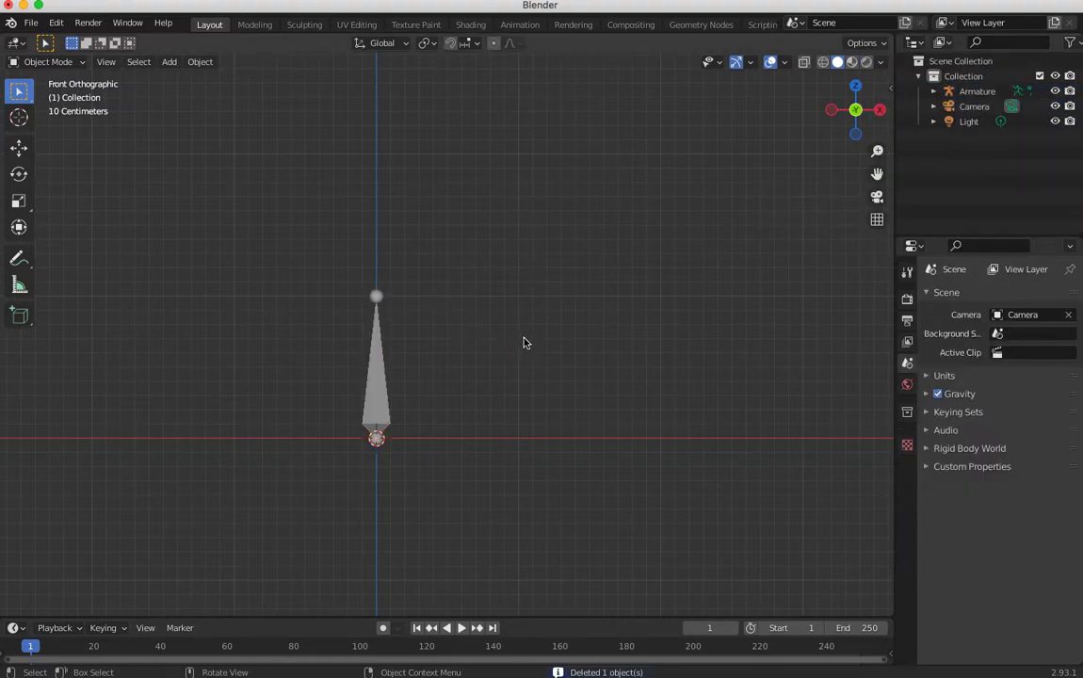
- Enter Edit Mode on the armature and duplicate its bone, offsetting the copy about 0.75 m in X and 0.51 m in Z
left_click(375, 386)
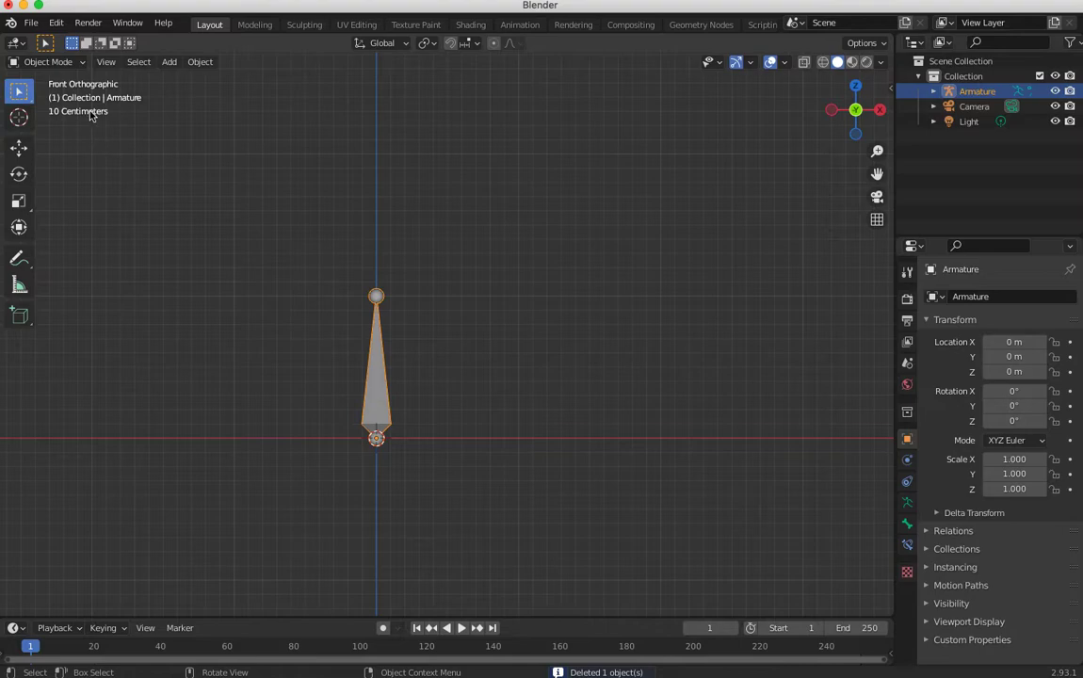
left_click(47, 62)
left_click(37, 94)
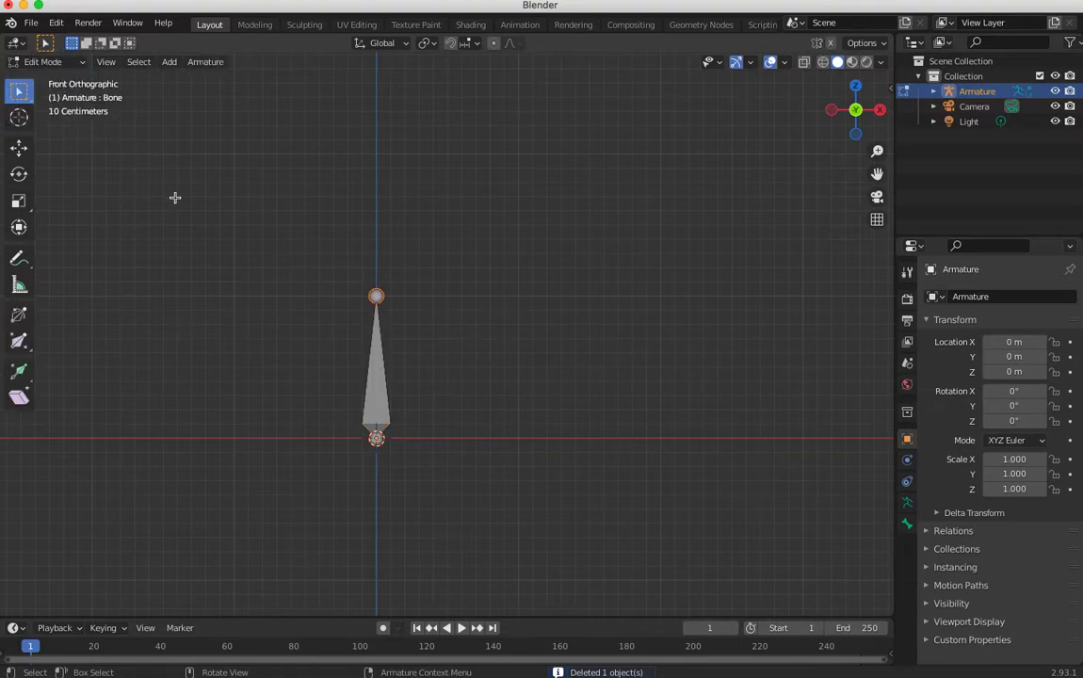
left_click(376, 403)
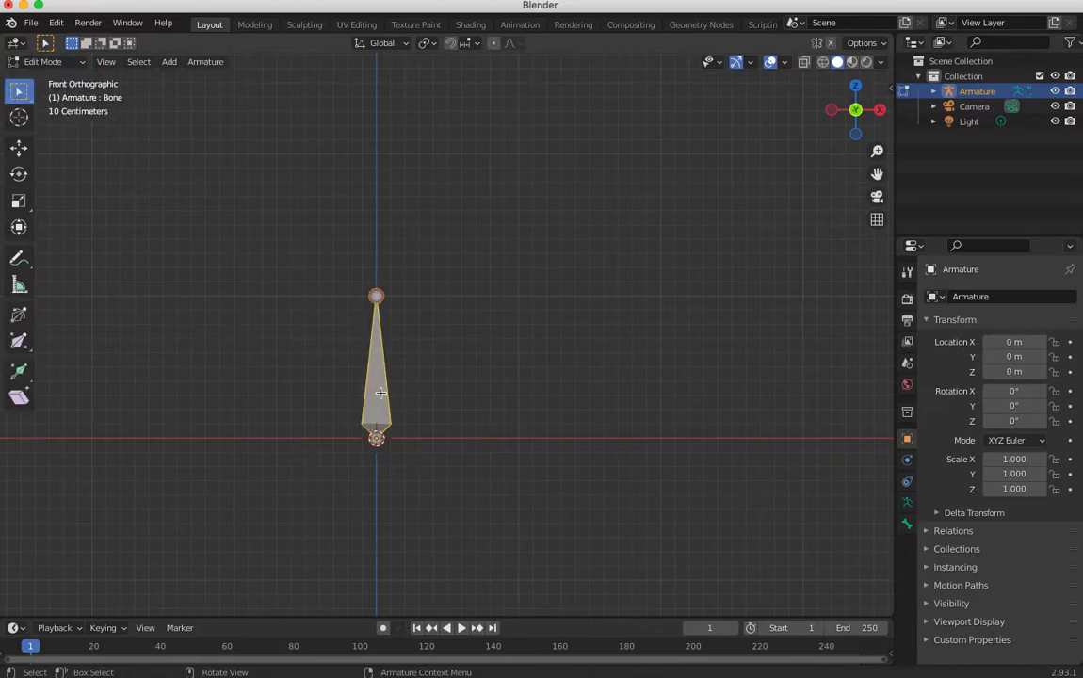
key("shift+d")
left_click(494, 320)
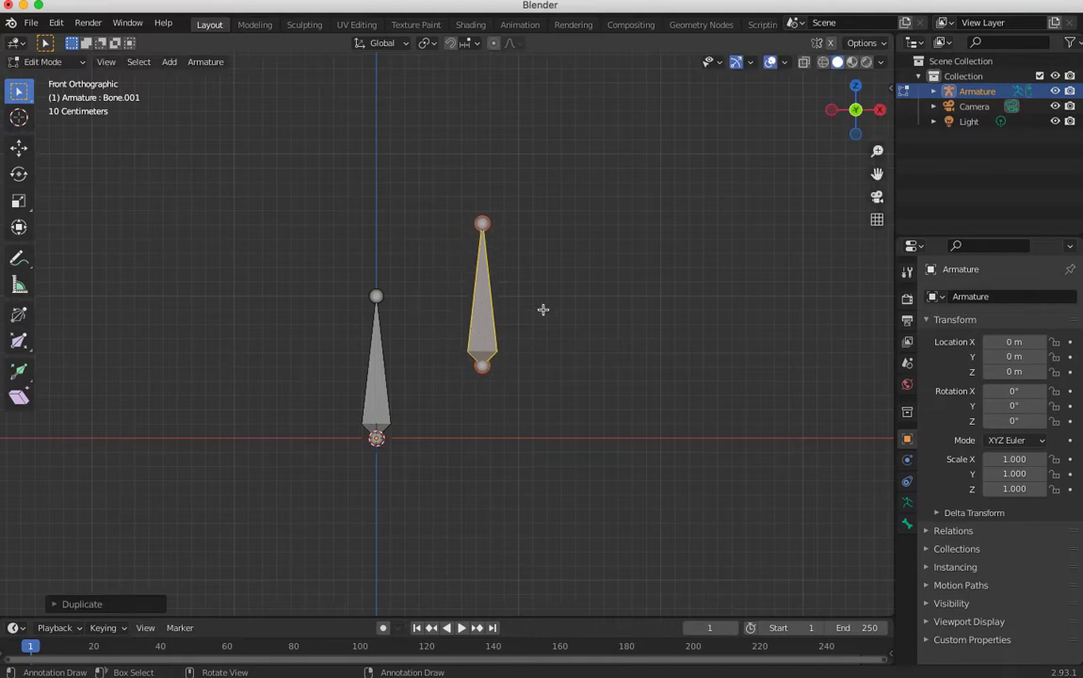
- Expand the armature in the outliner and select its two bones alternately to check which entry matches which bone
left_click(933, 91)
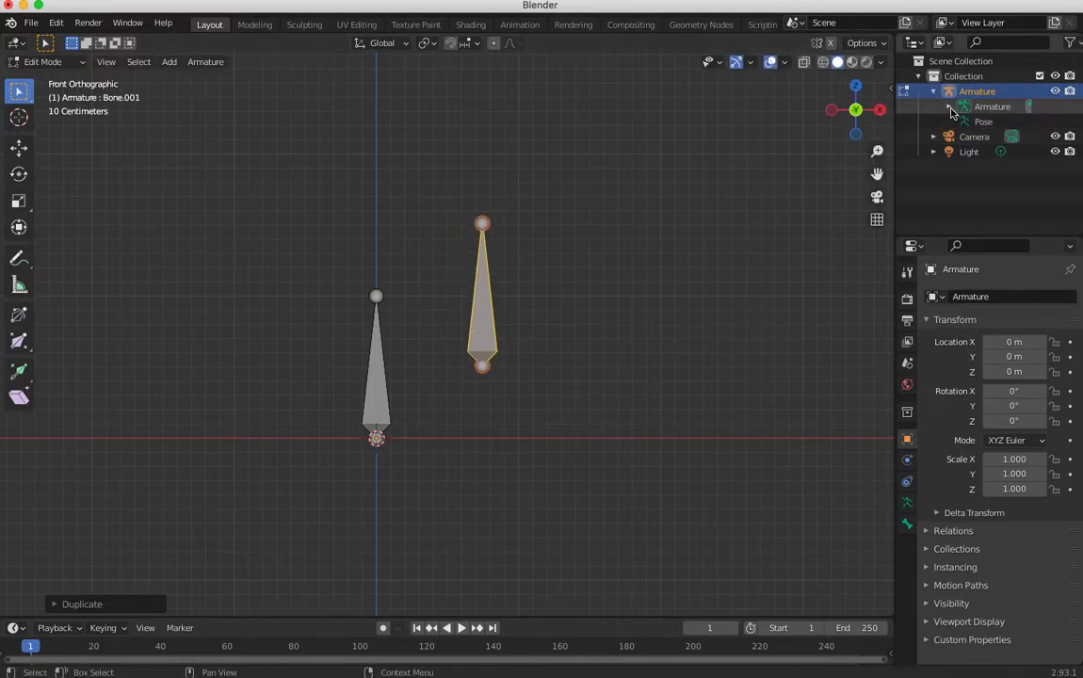
left_click(949, 108)
left_click(997, 122)
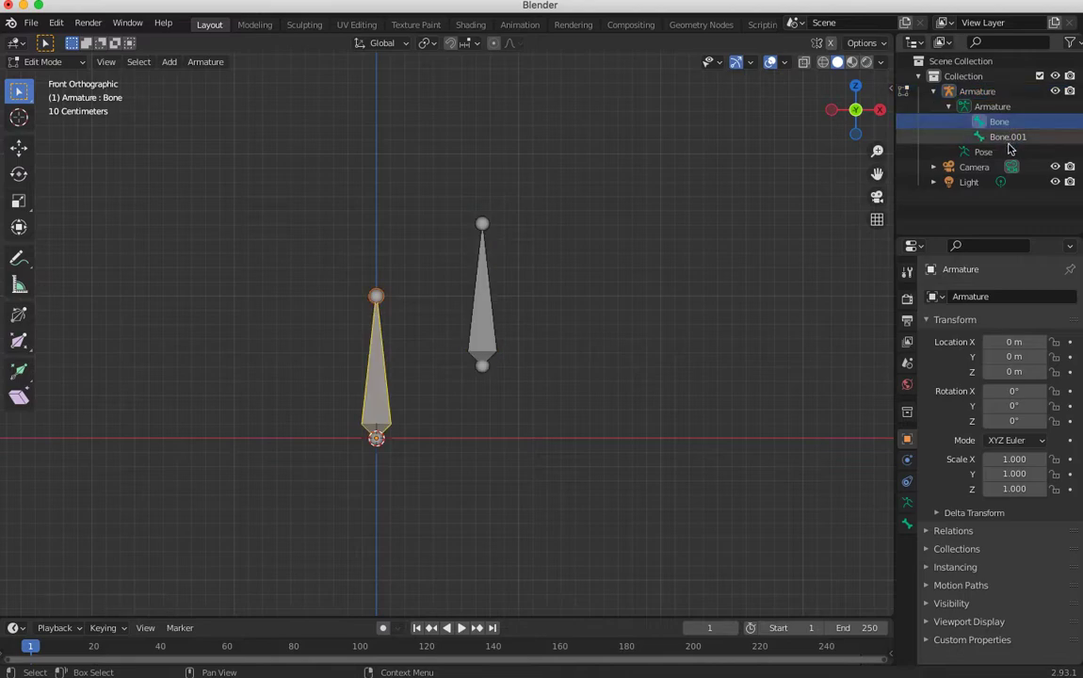
left_click(1001, 136)
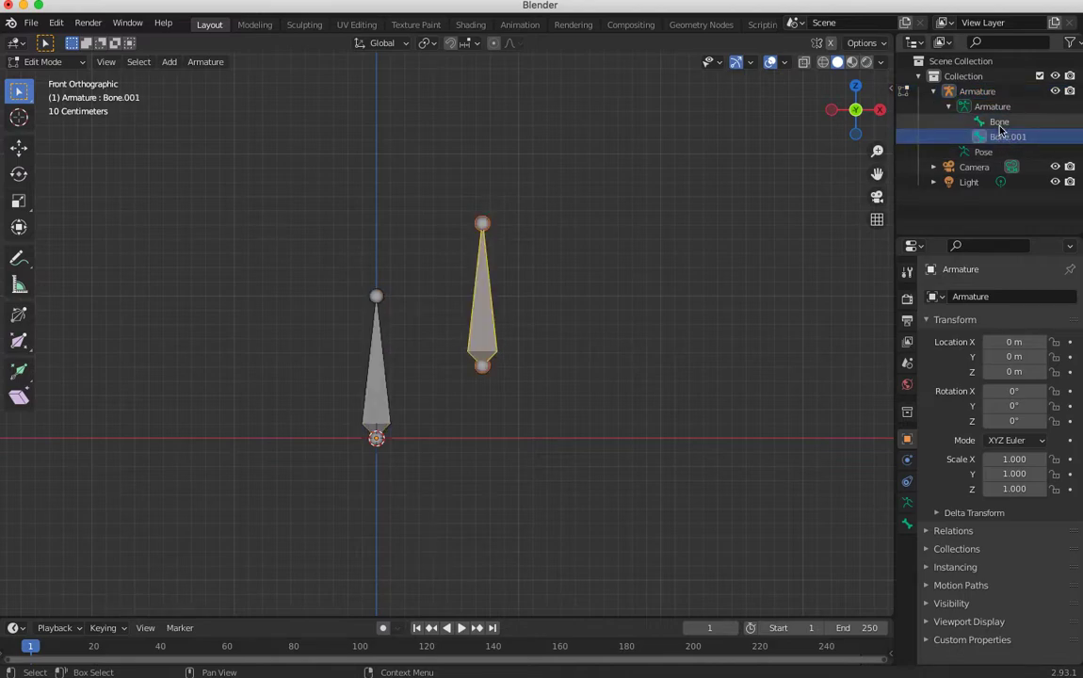
left_click(999, 124)
left_click(998, 136)
left_click(998, 126)
left_click(998, 136)
left_click(998, 126)
left_click(998, 136)
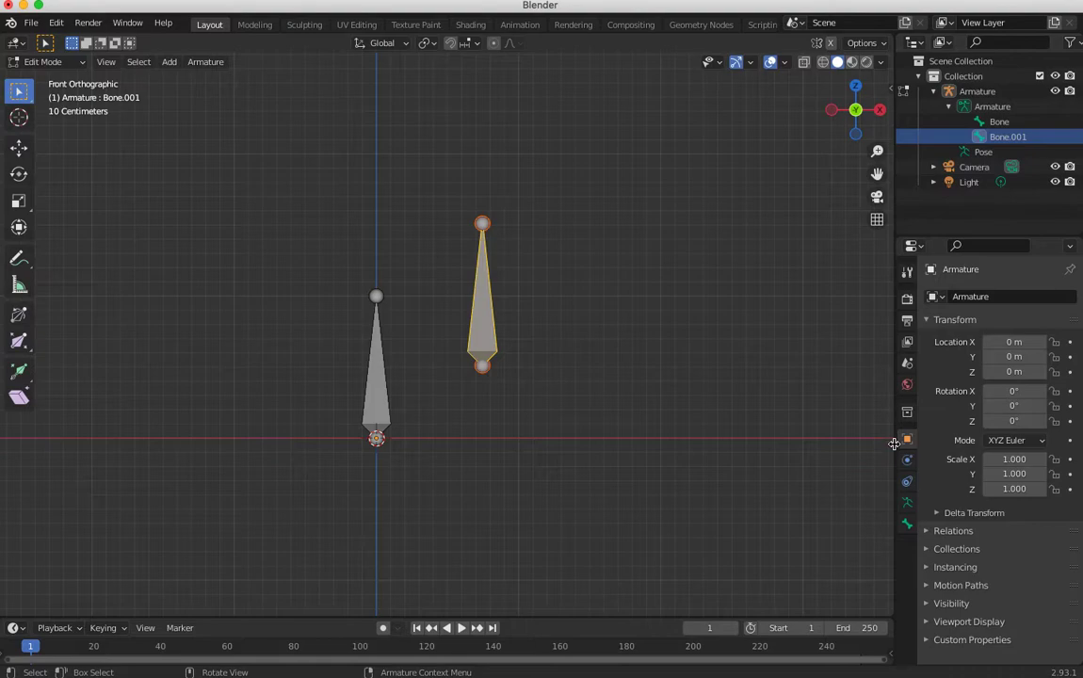
- Rename the duplicated bone beside the original as Bone.L in its bone properties
left_click(907, 526)
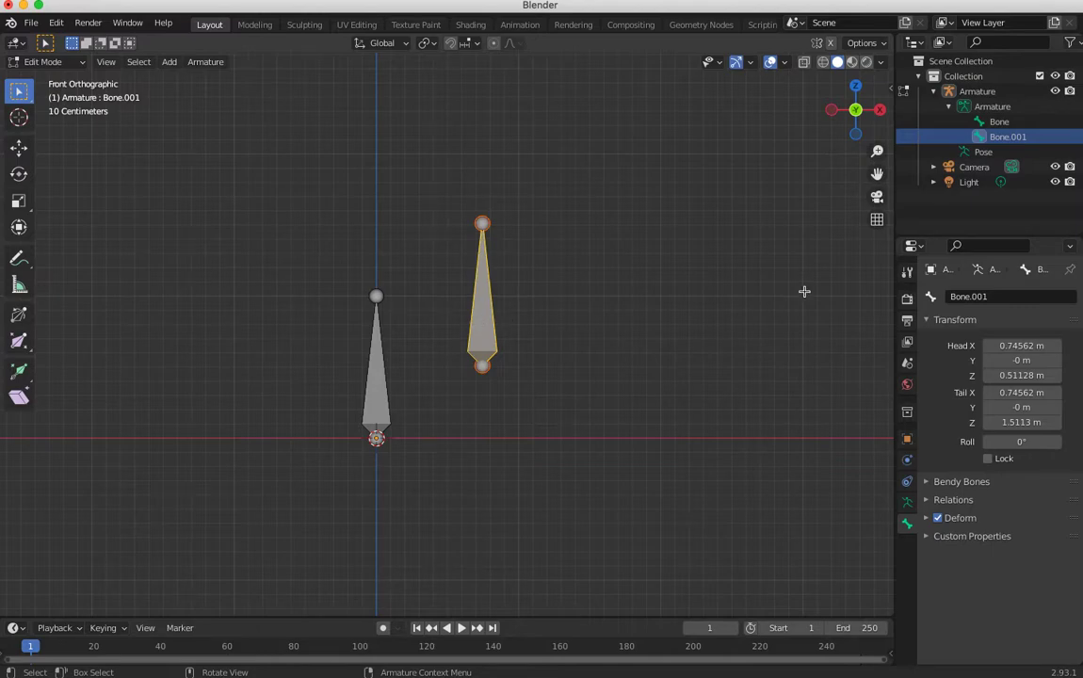
left_click(994, 296)
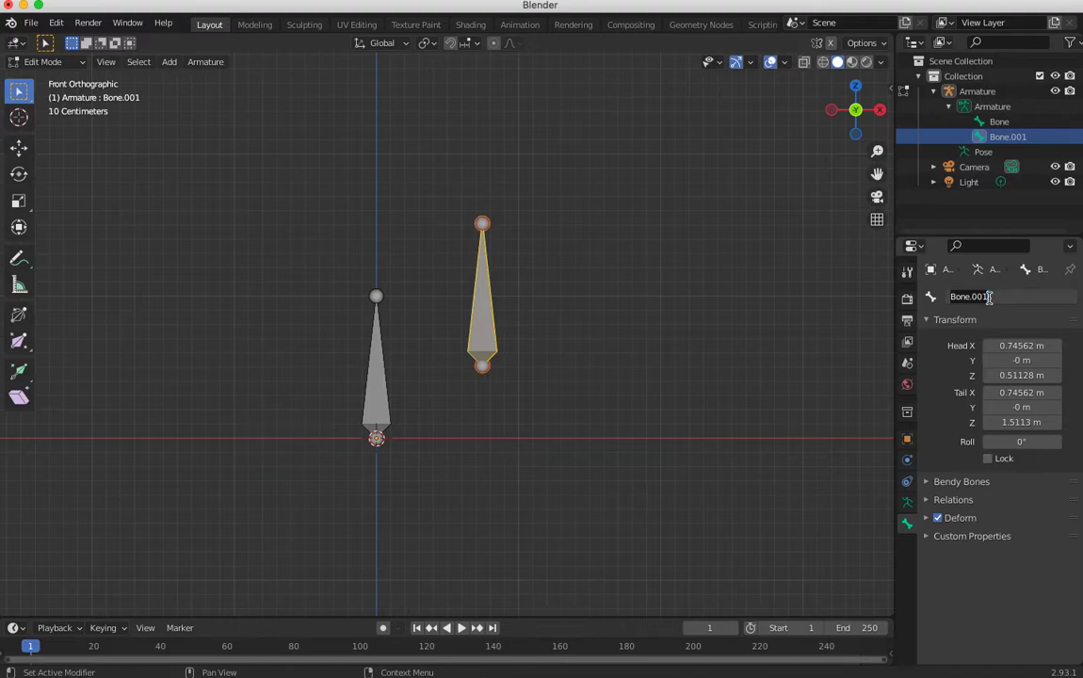
left_click(986, 296)
left_click(367, 367)
left_click(483, 338)
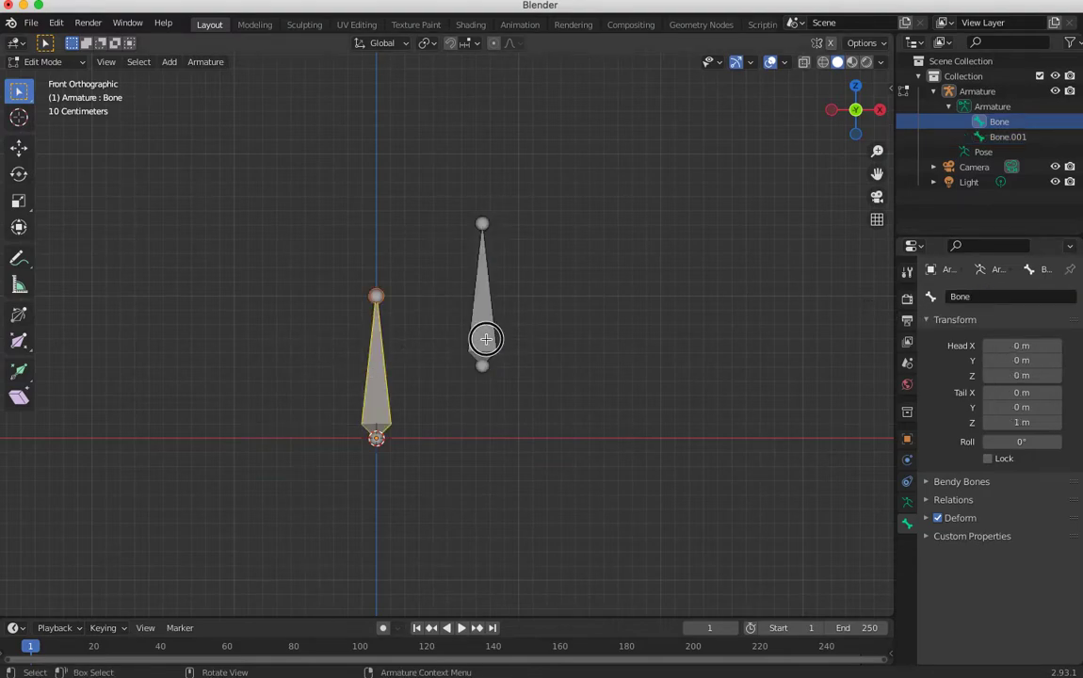
left_click(987, 297)
left_click_drag(972, 297, 997, 296)
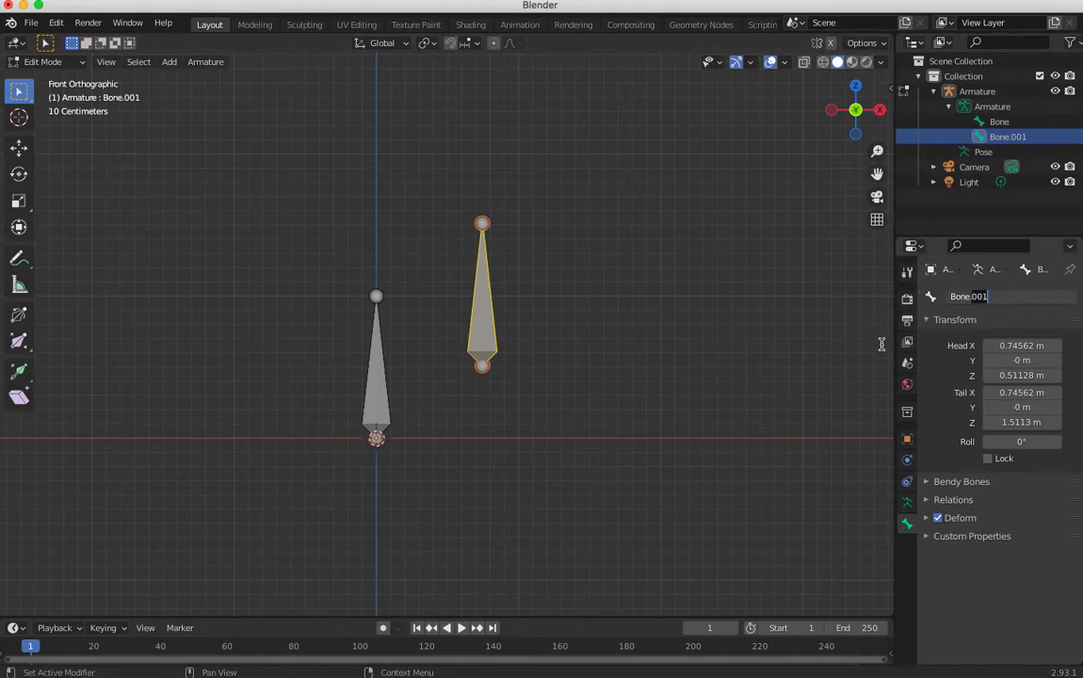
type(".L")
key("Return")
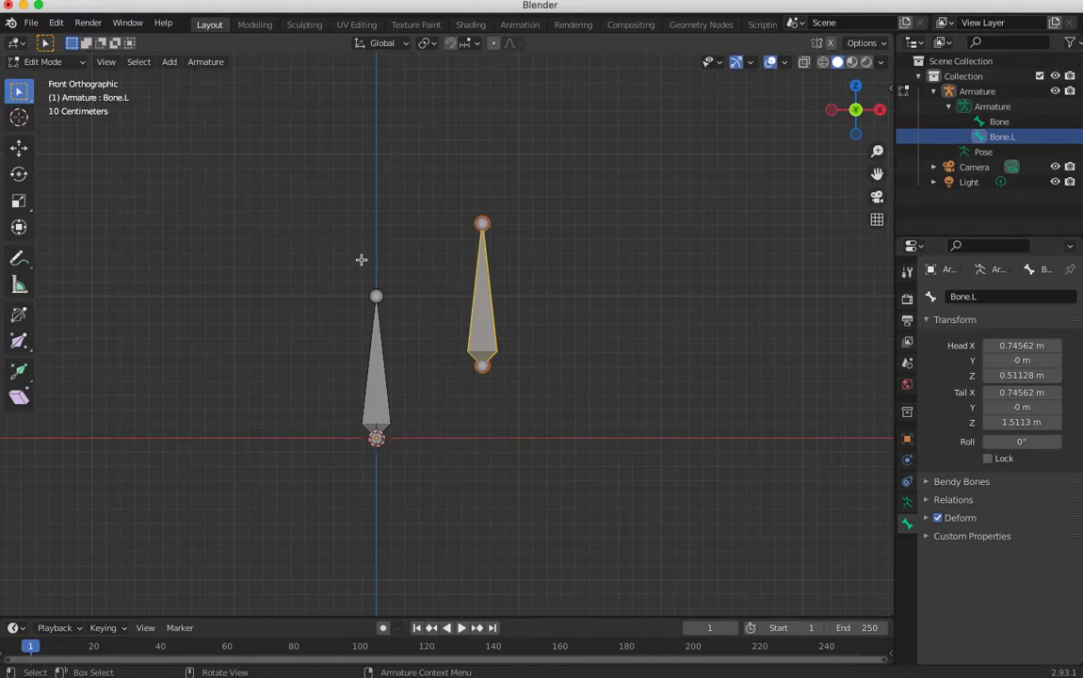
left_click(202, 65)
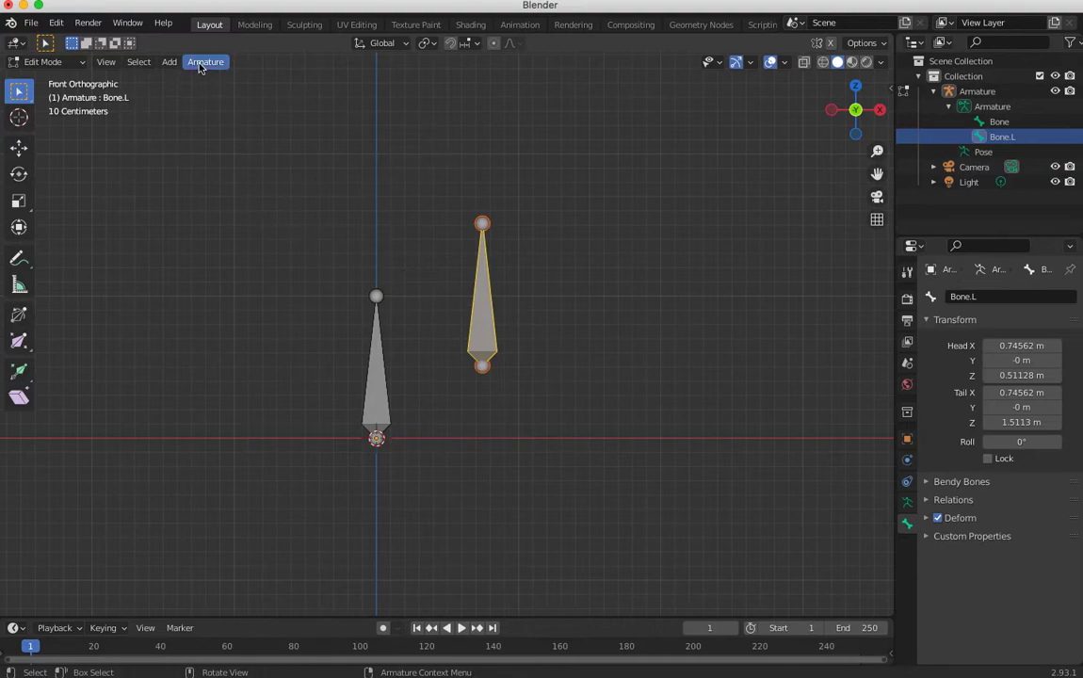
left_click(42, 61)
left_click(49, 108)
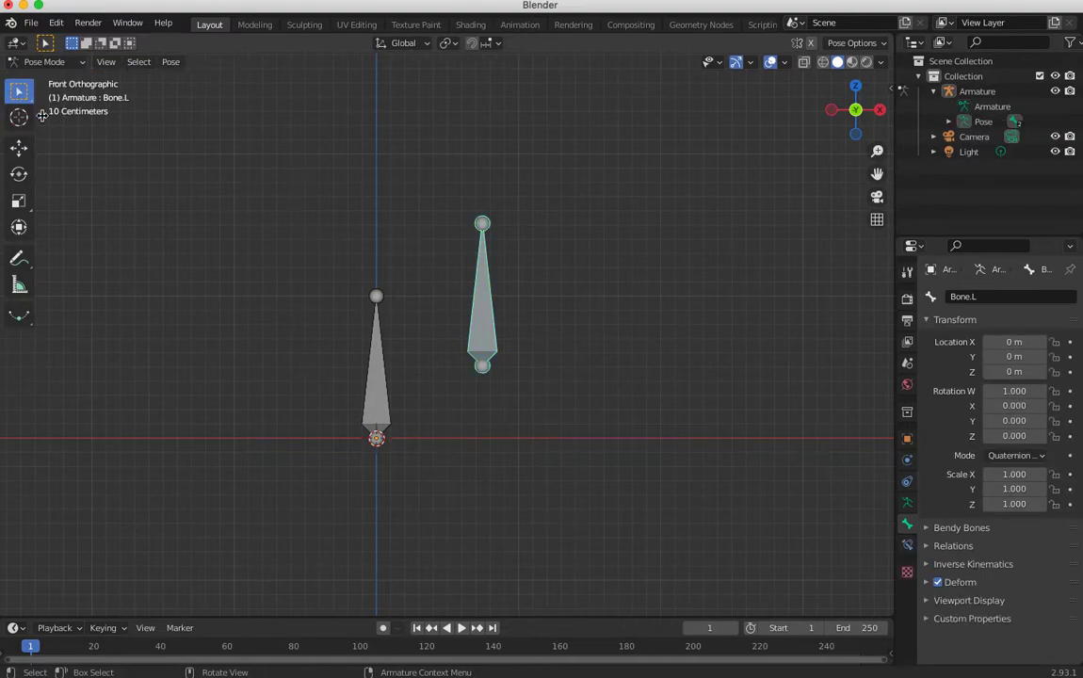
left_click(171, 65)
left_click(417, 101)
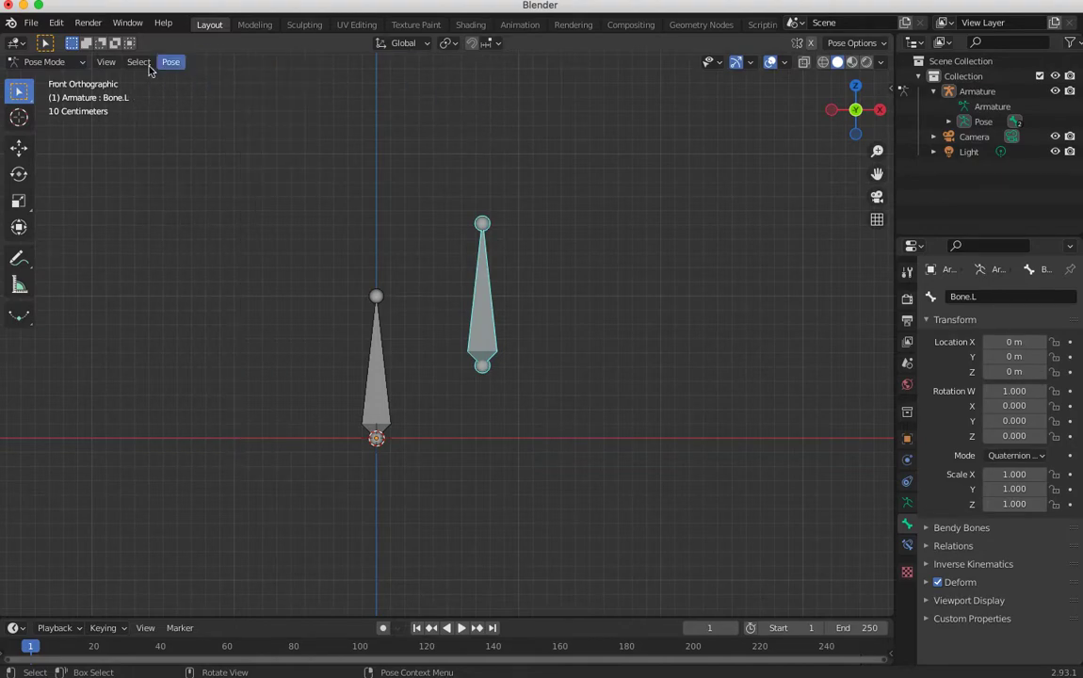
left_click(43, 62)
left_click(44, 95)
- Symmetrize Bone.L to the opposite side of the armature and open the mirrored bone's name for editing
left_click(203, 66)
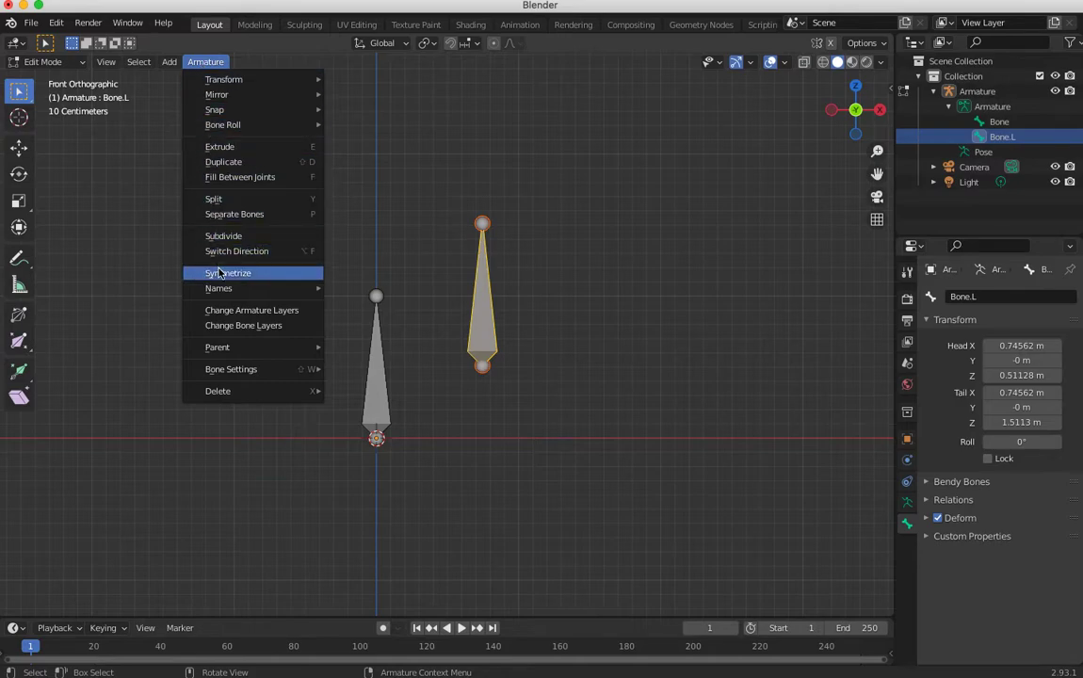
left_click(215, 273)
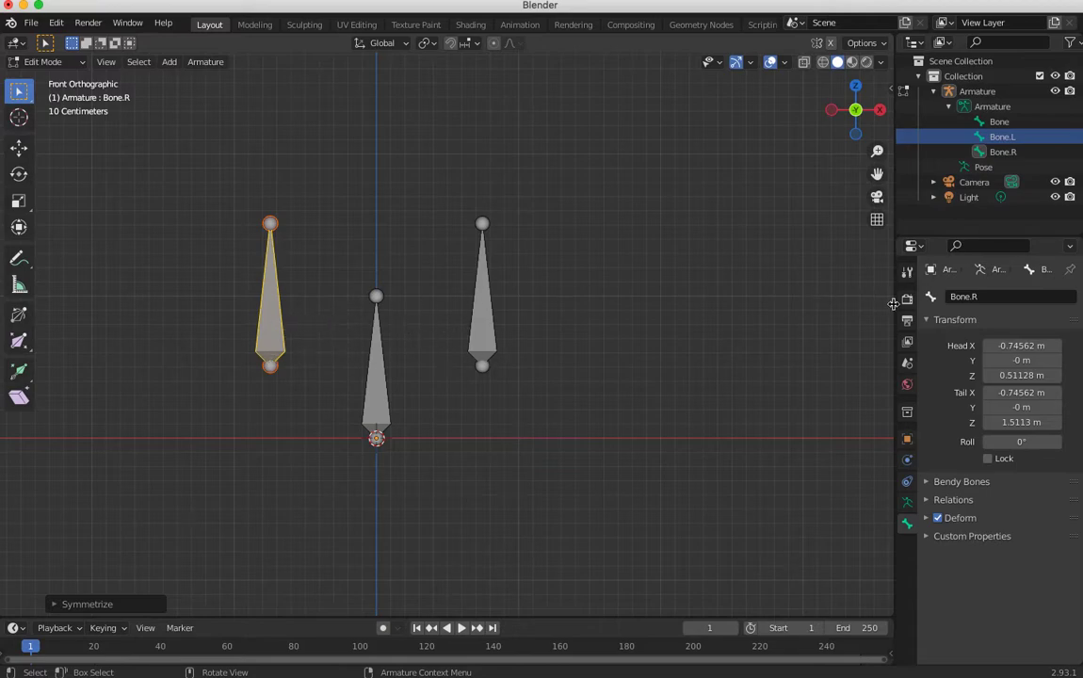
left_click(980, 299)
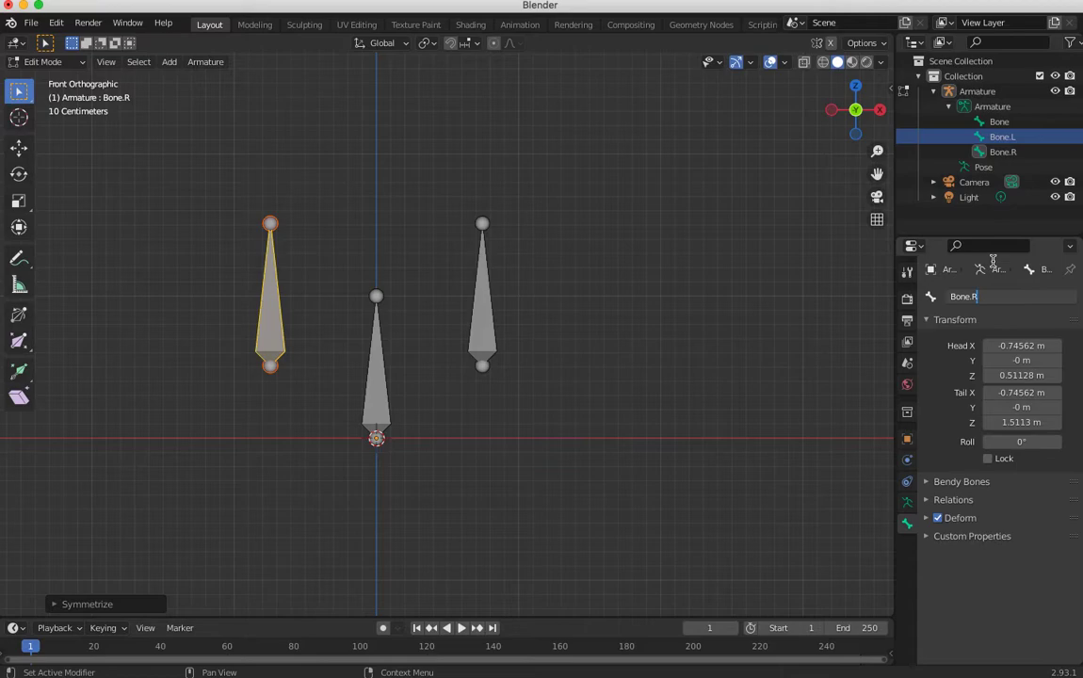
- Duplicate Bone.L and place the copy about 0.83 m farther out in X and 0.46 m higher in Z
left_click(377, 397)
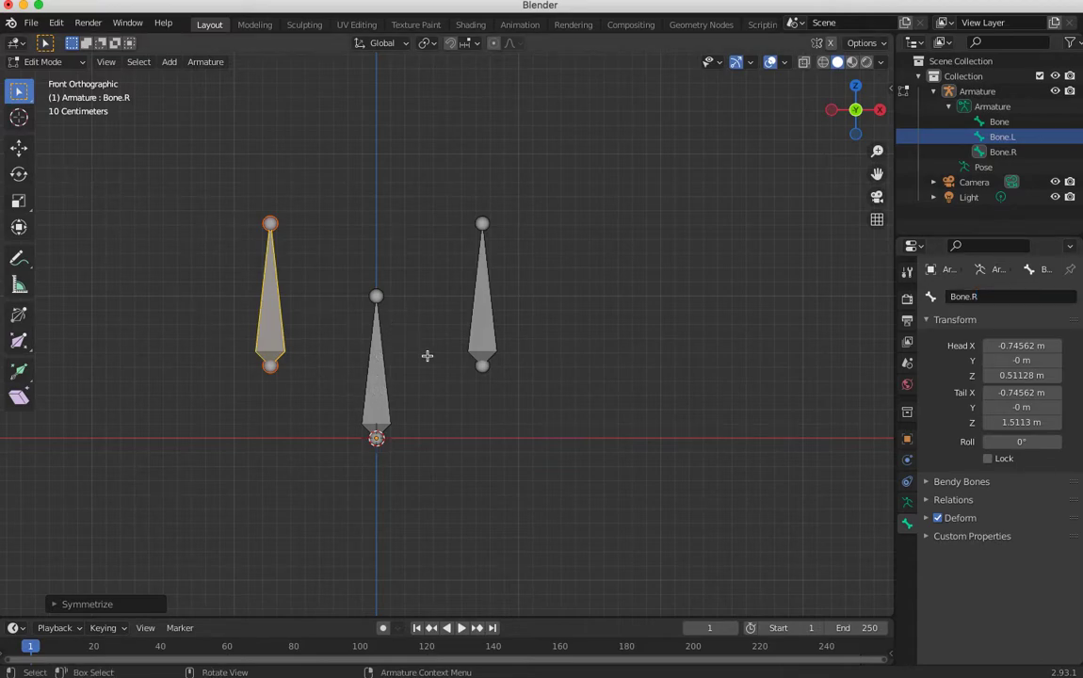
left_click(466, 346)
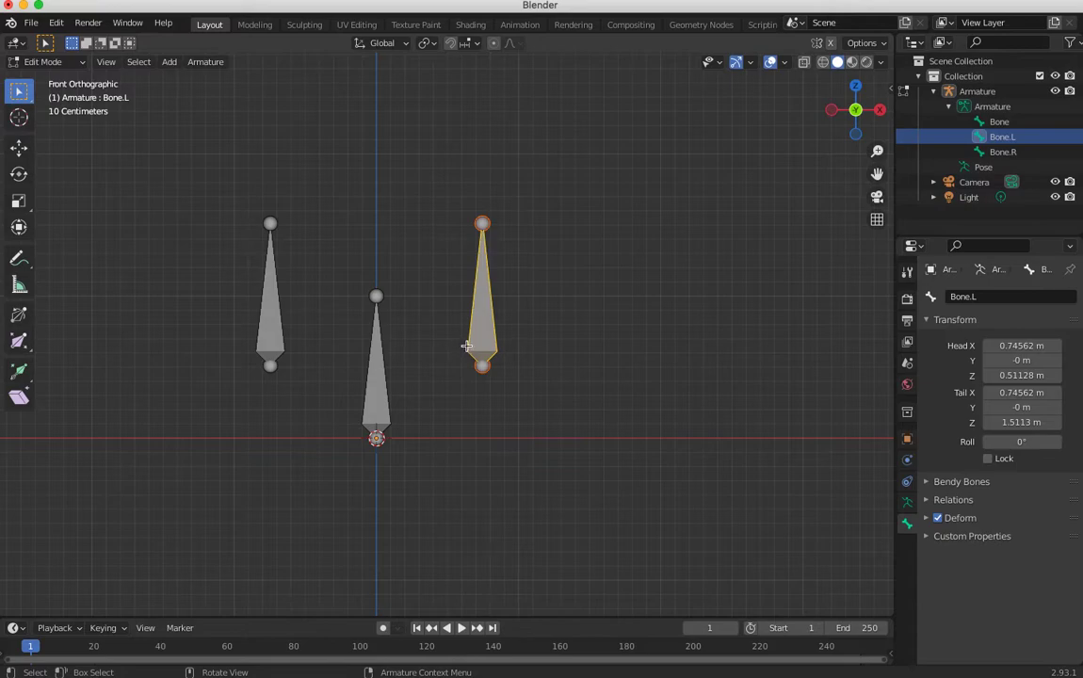
key("shift+d")
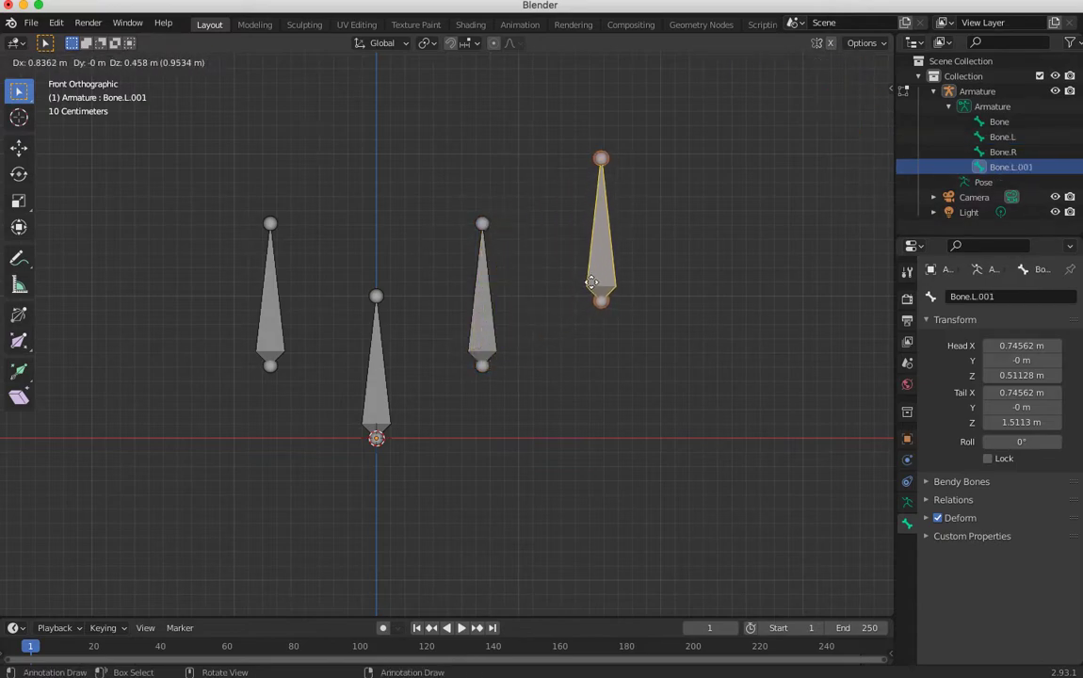
left_click(591, 282)
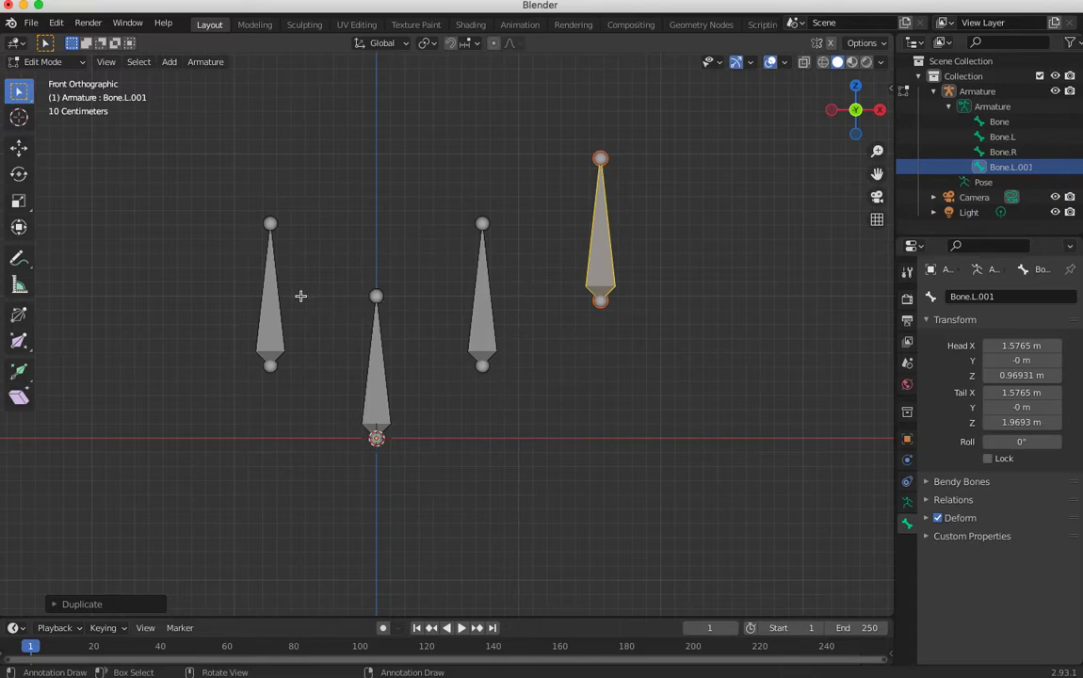
- Symmetrize the new outer bone Bone.L.001 to the opposite side of the armature
left_click(999, 300)
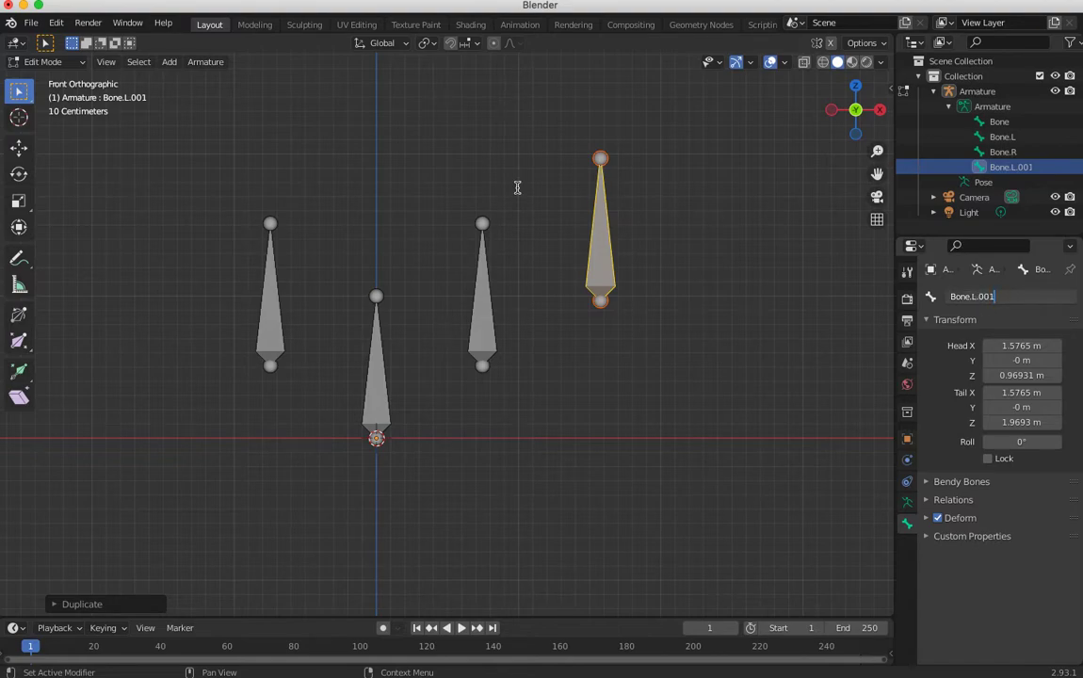
left_click(193, 67)
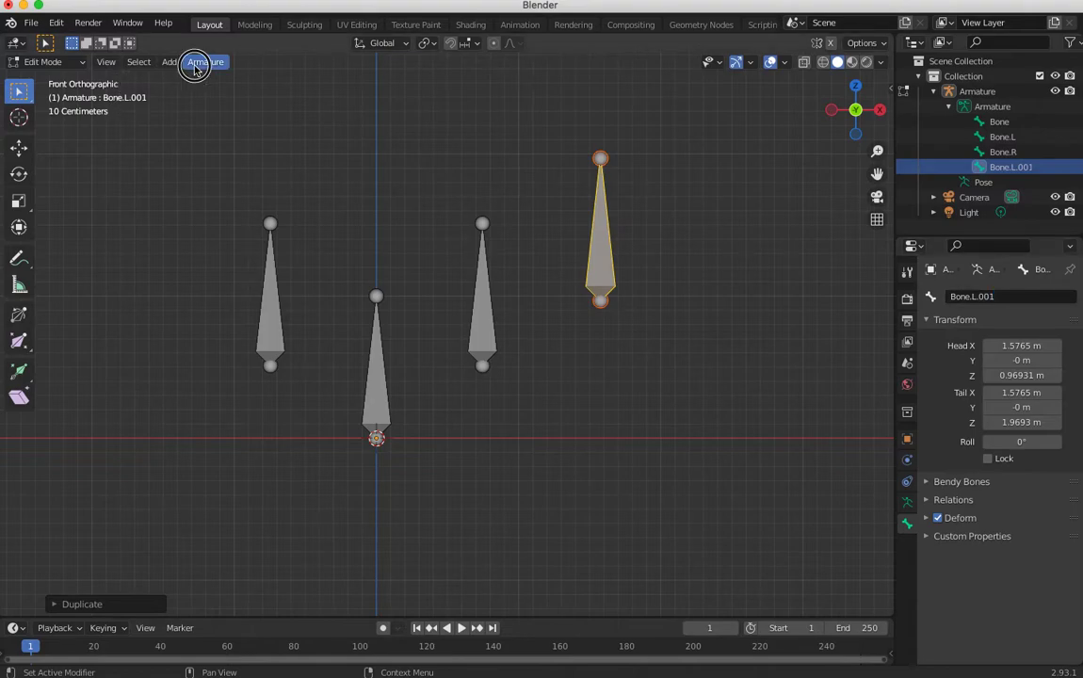
left_click(196, 64)
left_click(200, 268)
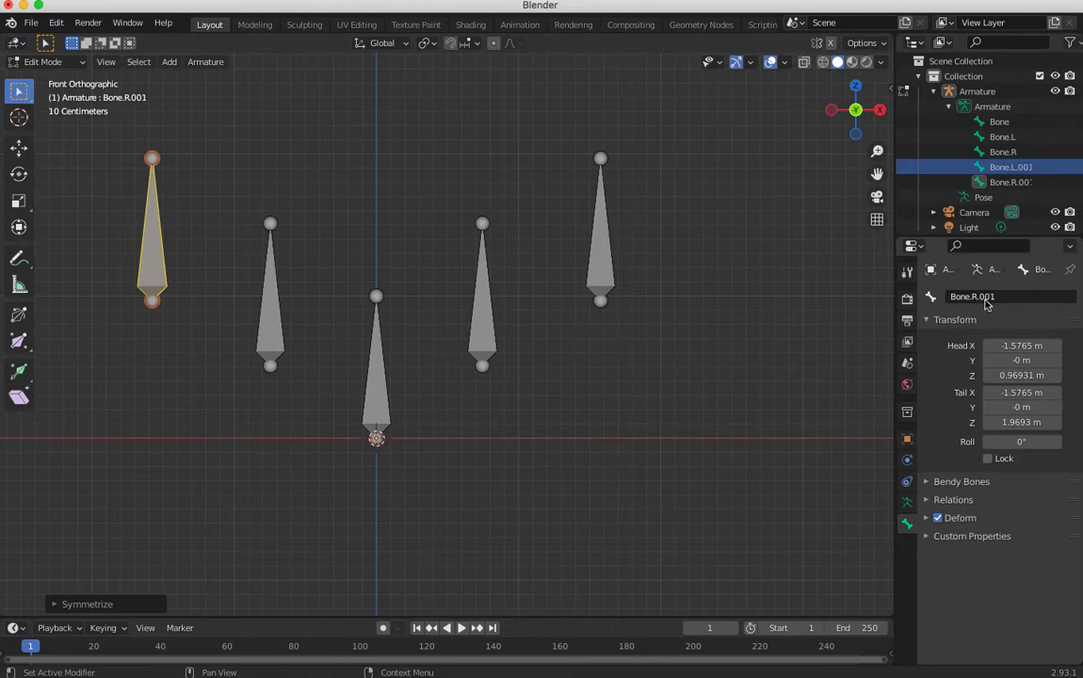
- Select the two outermost bones alternately to compare the names in their bone properties
left_click(602, 243)
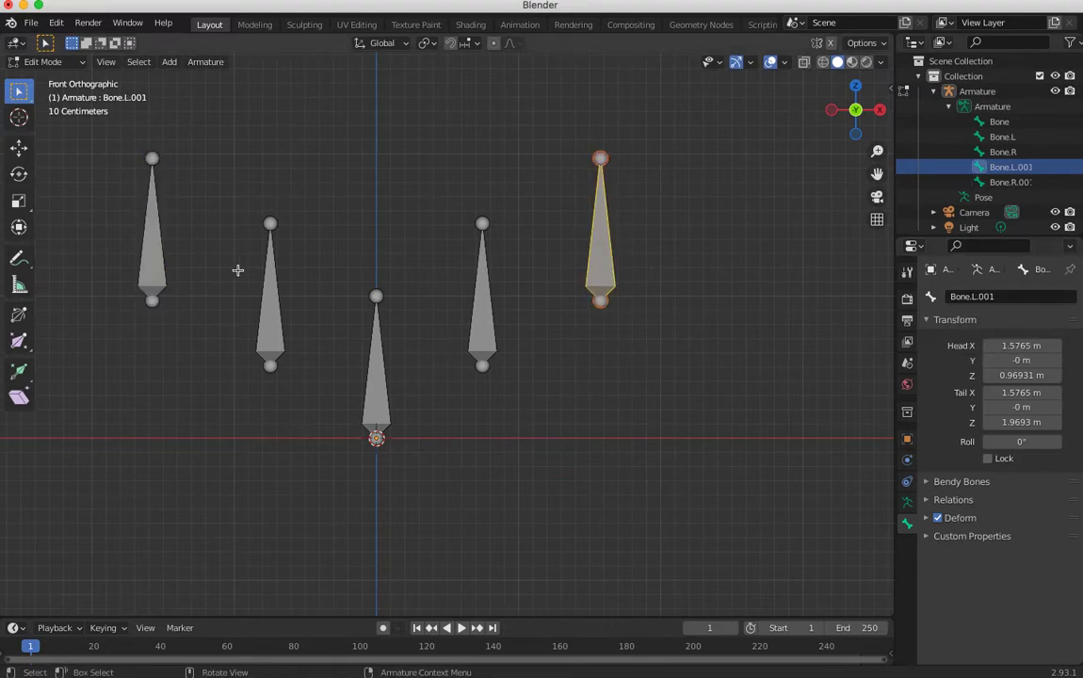
left_click(153, 267)
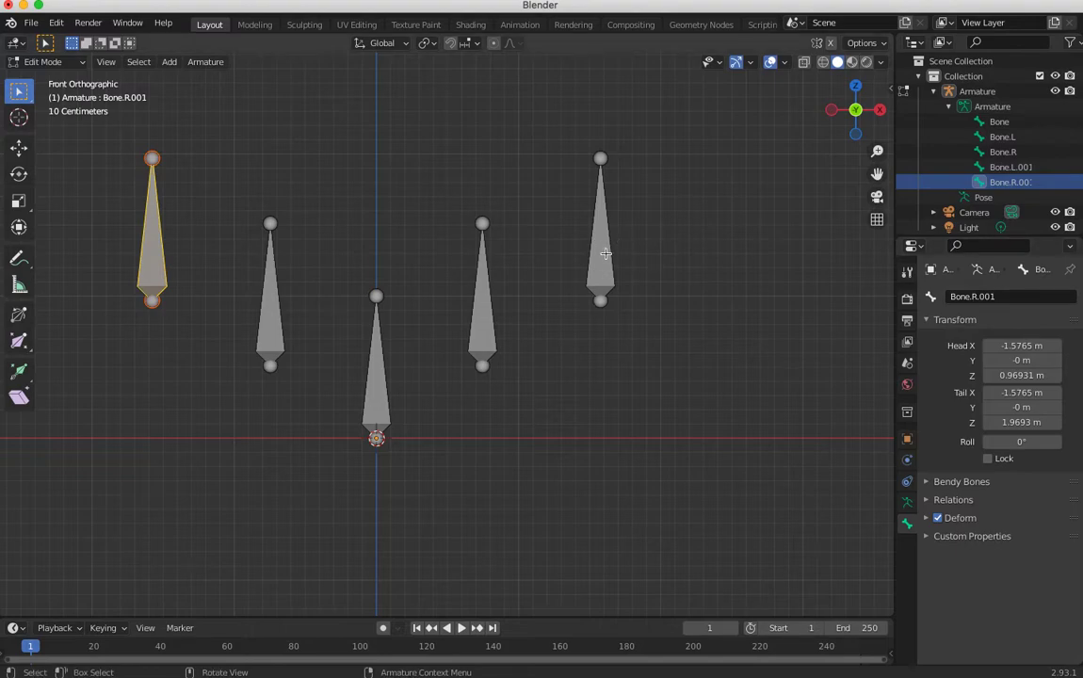
left_click(603, 247)
left_click(979, 296)
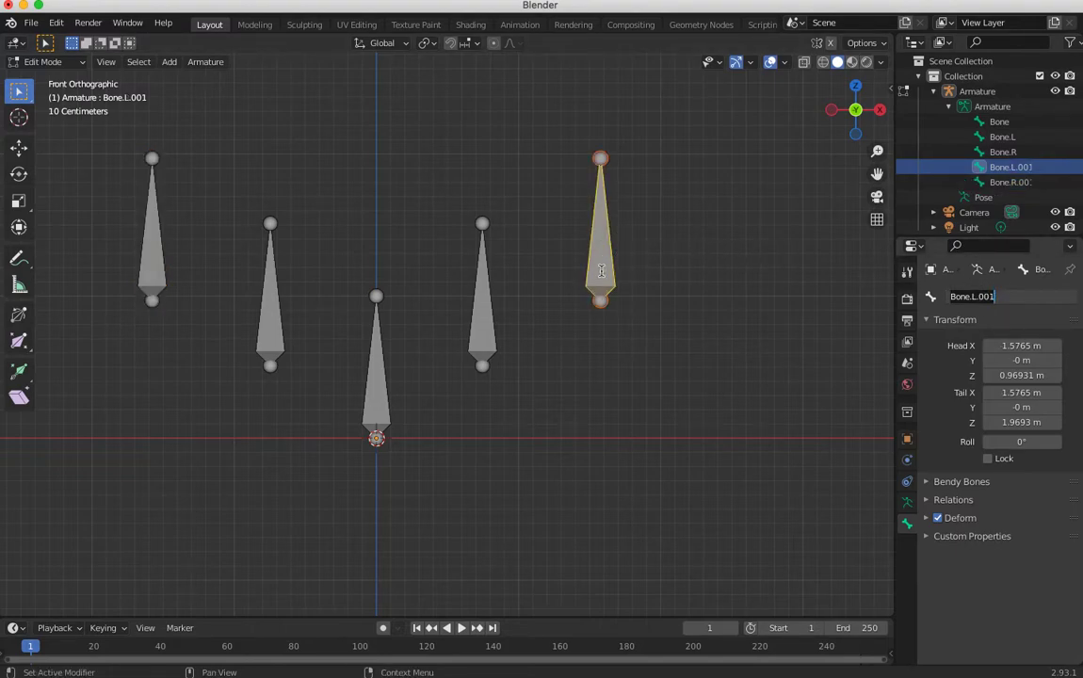
- Duplicate Bone.L.001 about 0.69 m farther out and 0.37 m higher, and rename the copy Bone.002 without a side letter
key("shift+d")
left_click(749, 276)
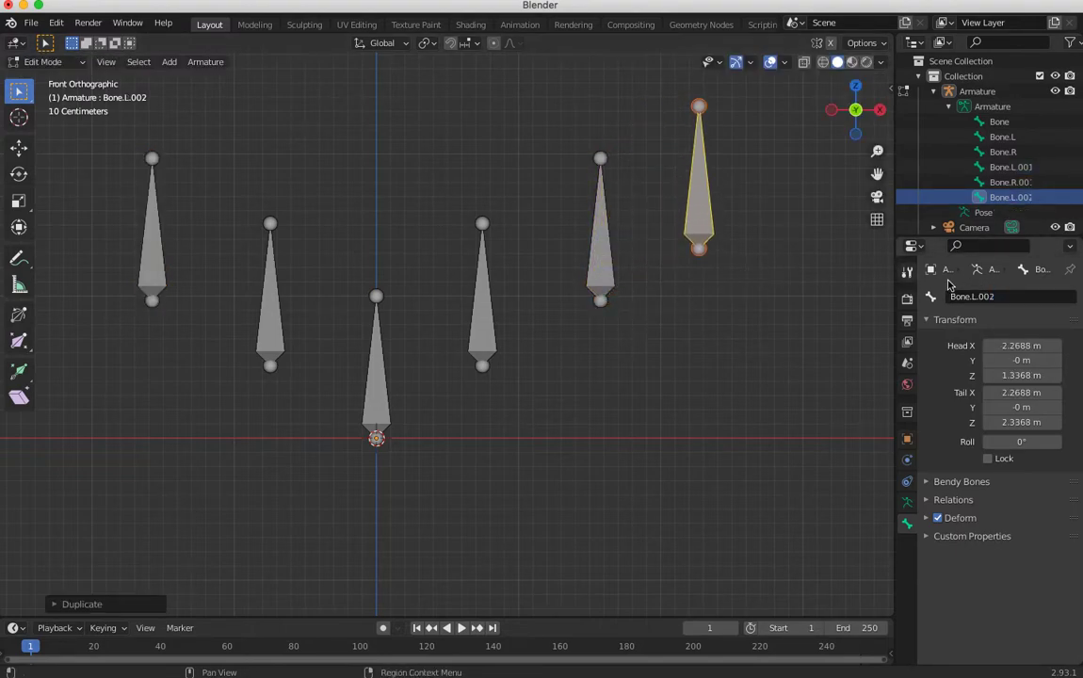
left_click(975, 298)
left_click(976, 297)
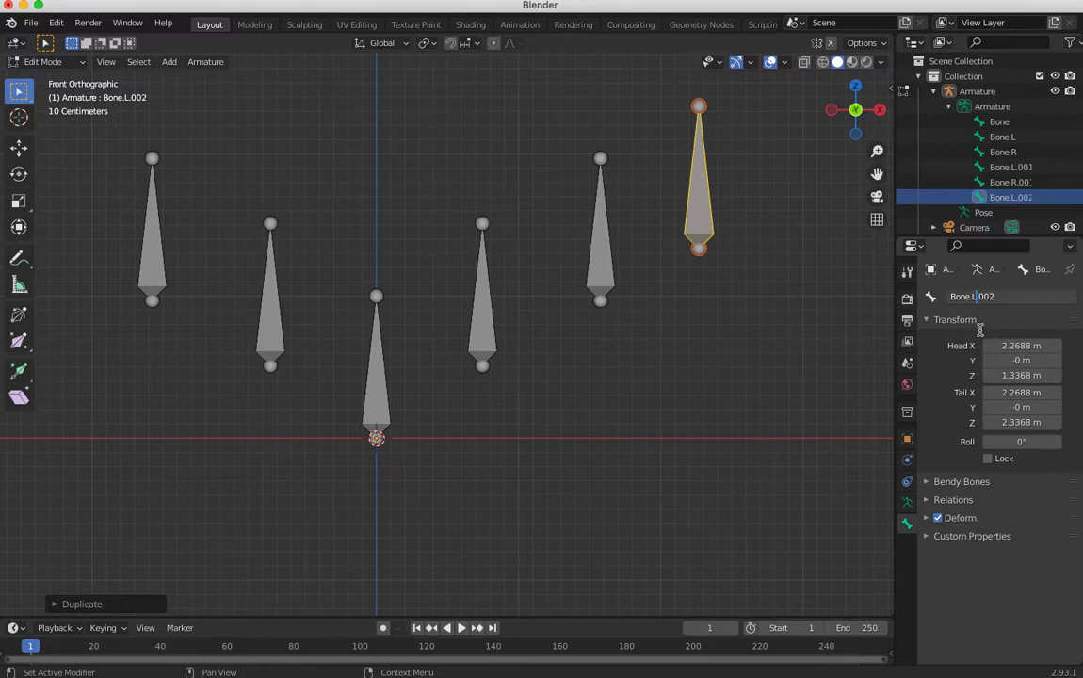
key("BackSpace")
key("BackSpace")
- Try to symmetrize Bone.002, which has no side letter in its name
left_click(193, 62)
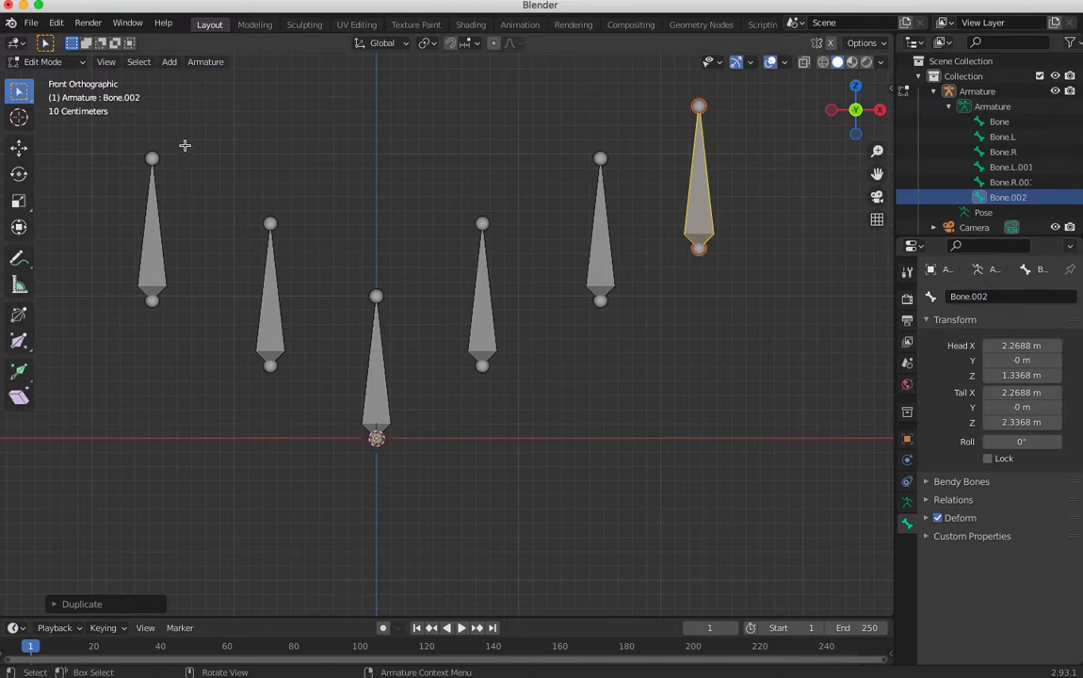
left_click(205, 61)
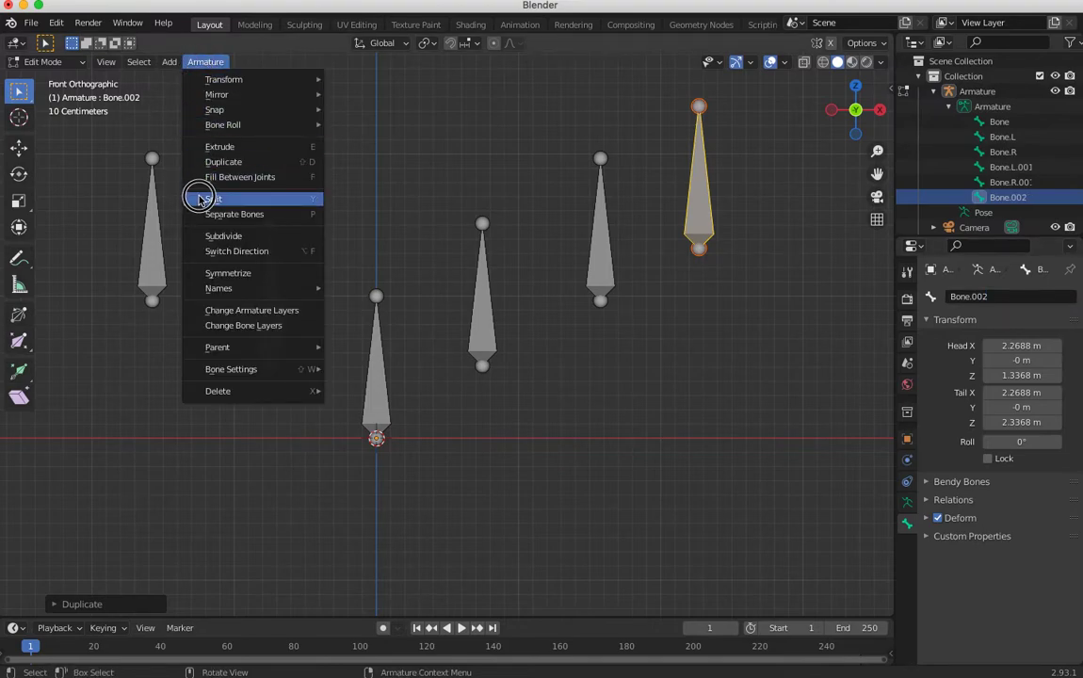
left_click(198, 63)
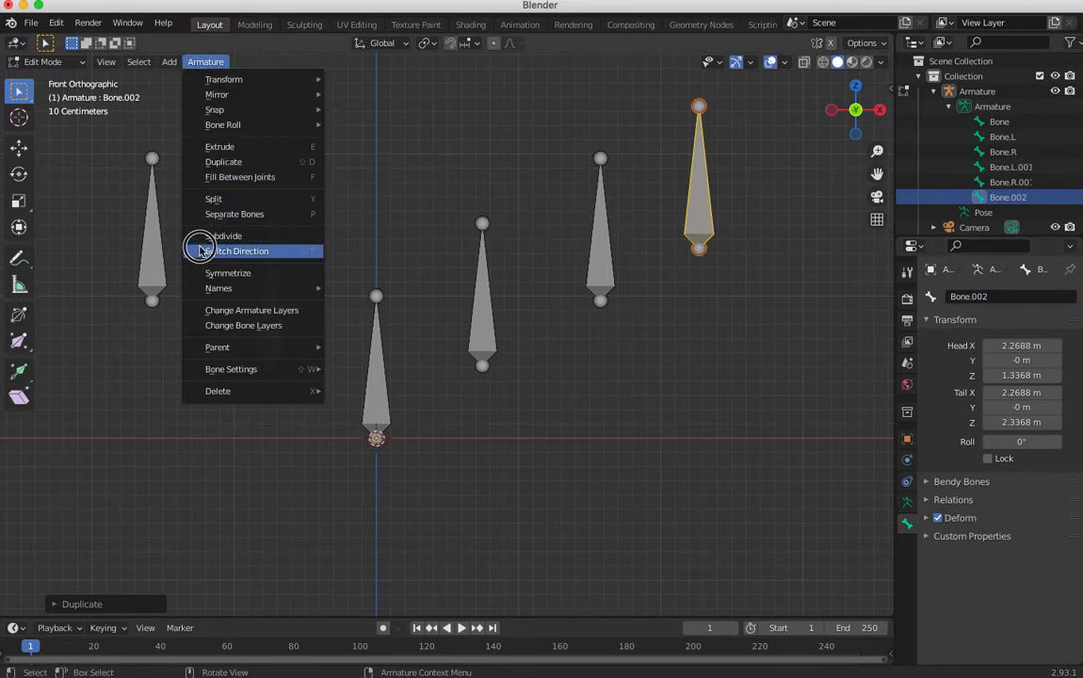
left_click(198, 273)
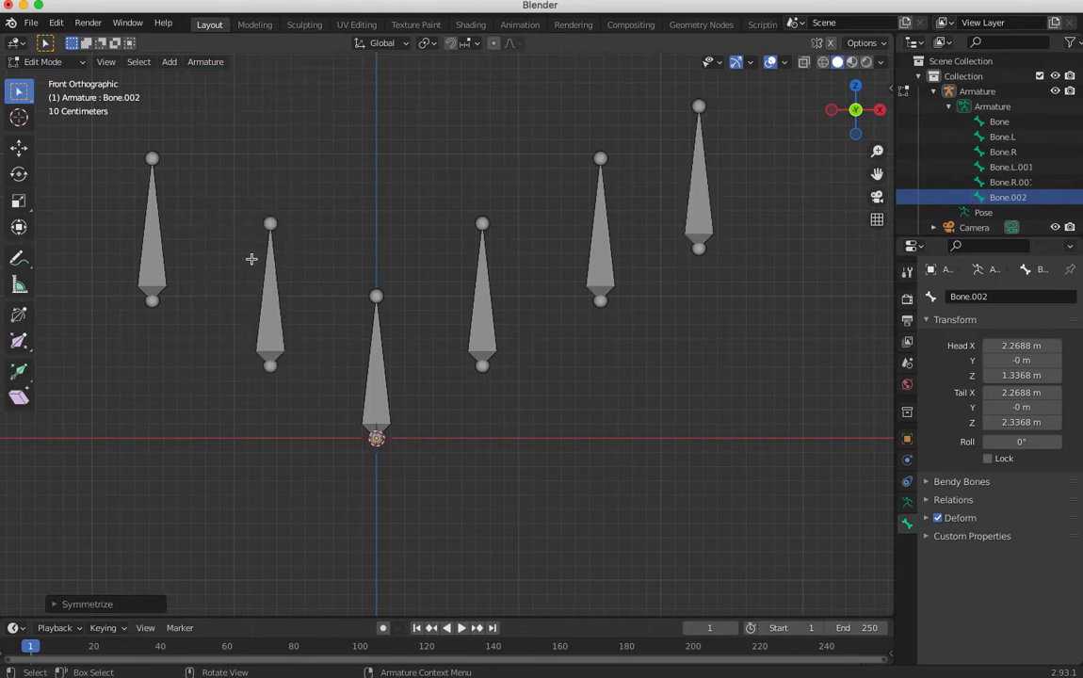
middle_click_drag(412, 409, 407, 423, "shift")
left_click(205, 62)
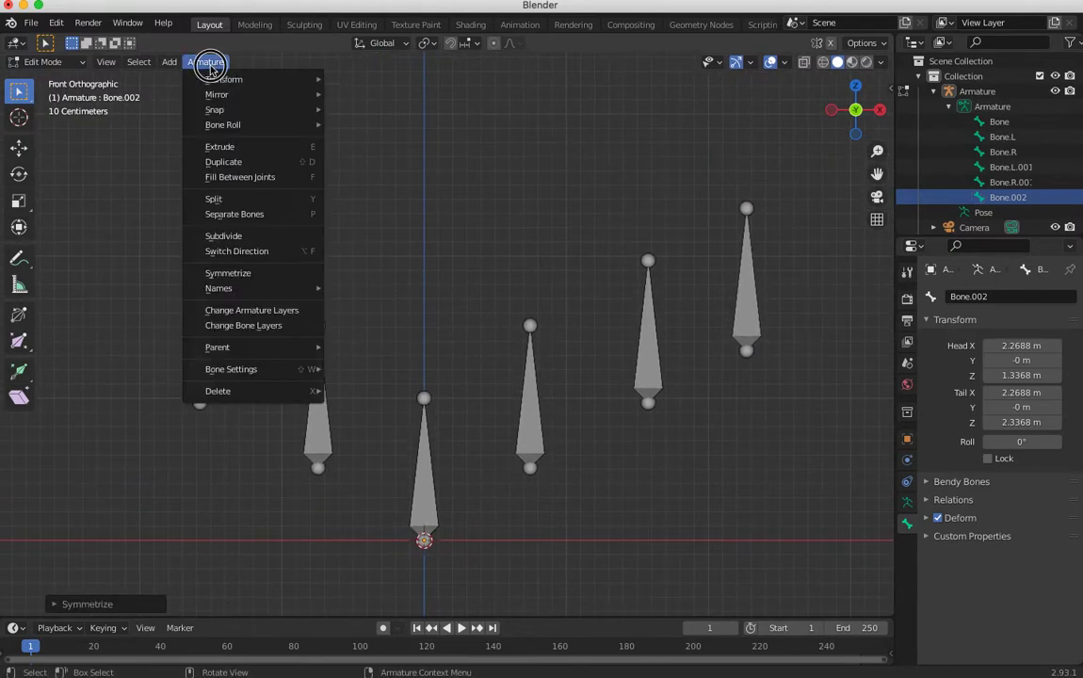
left_click(226, 252)
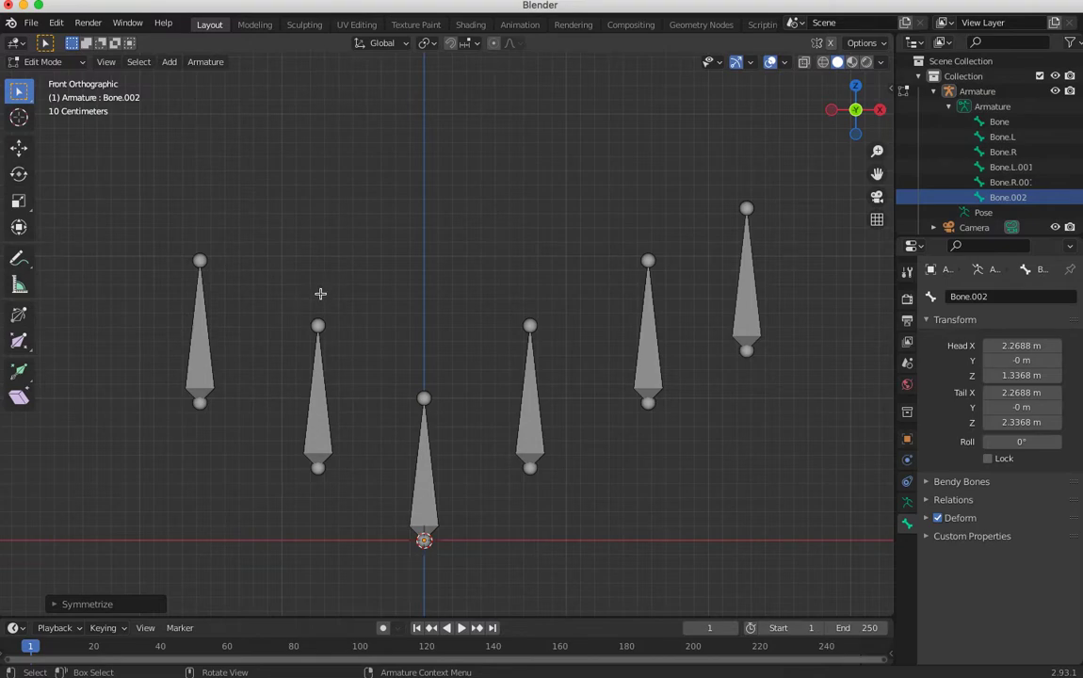
- Delete Bone.002 from the armature
left_click(732, 313)
right_click(733, 335)
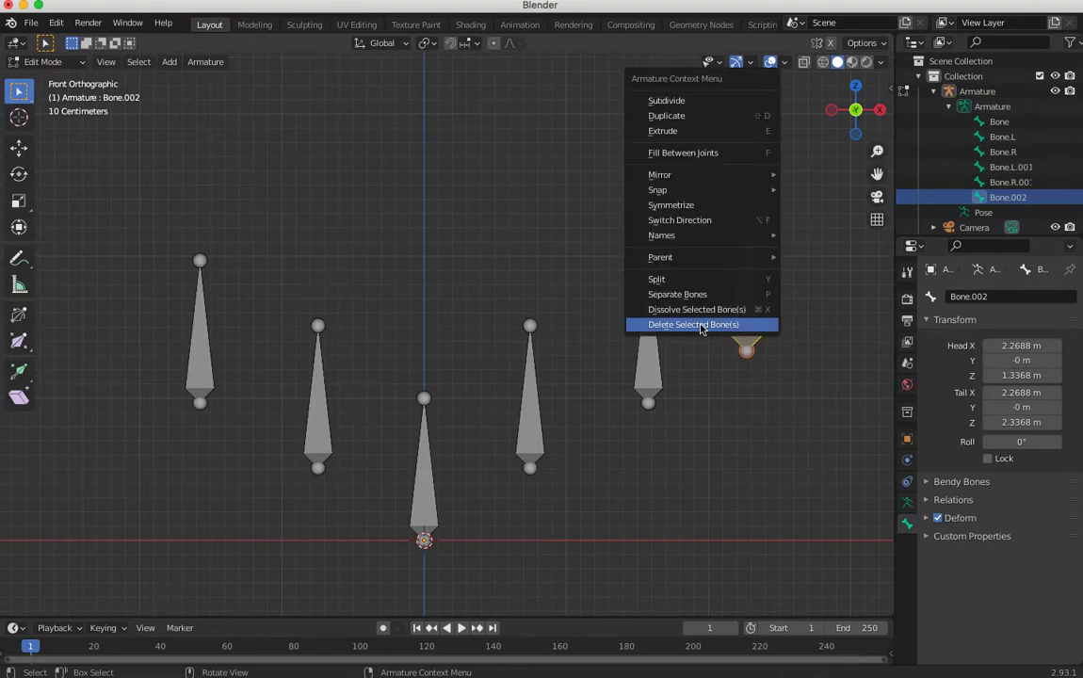
left_click(697, 325)
left_click(703, 325)
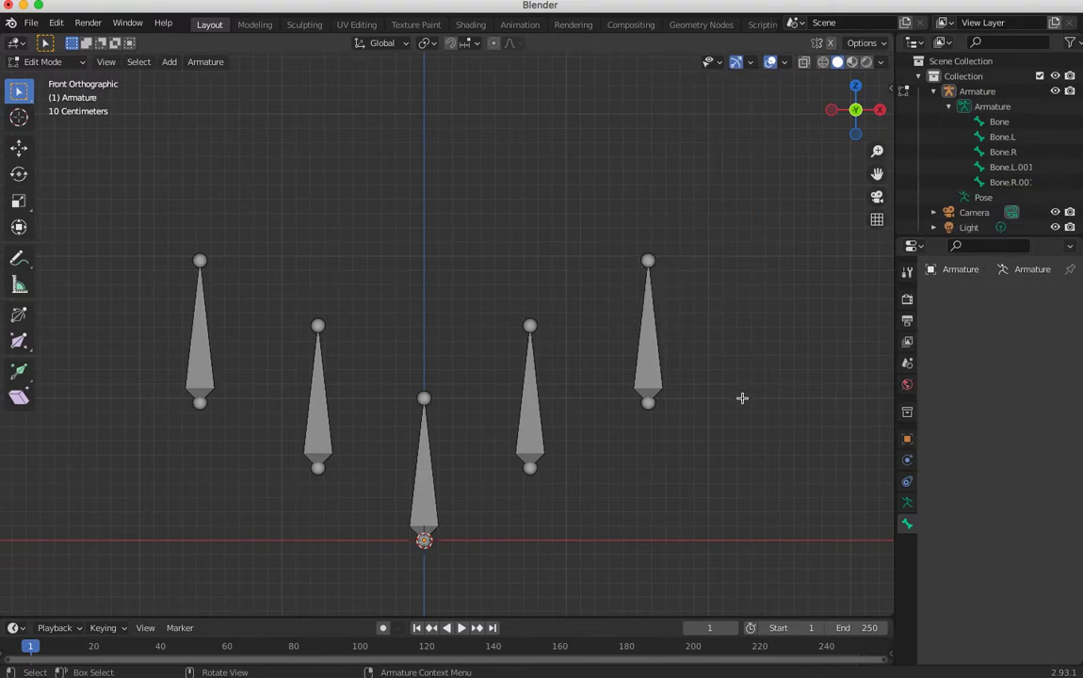
- Try to parent Bone.L to the central bone as Connected with only Bone.L's head joint selected
left_click(529, 478)
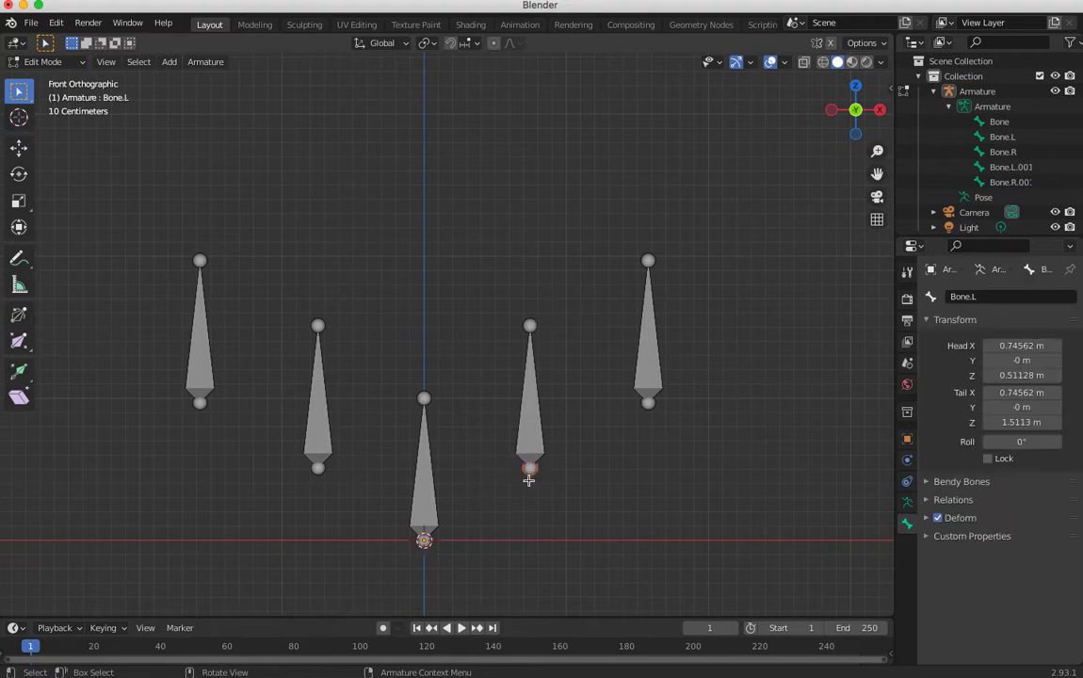
left_click(426, 503, "shift")
key("ctrl+p")
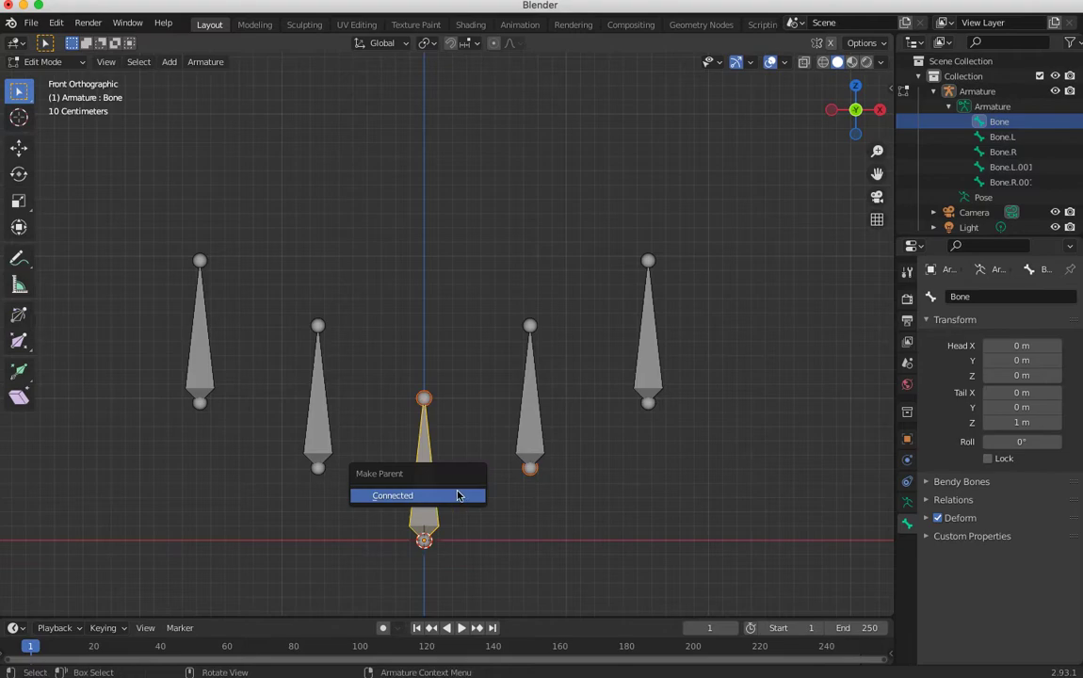
left_click(431, 496)
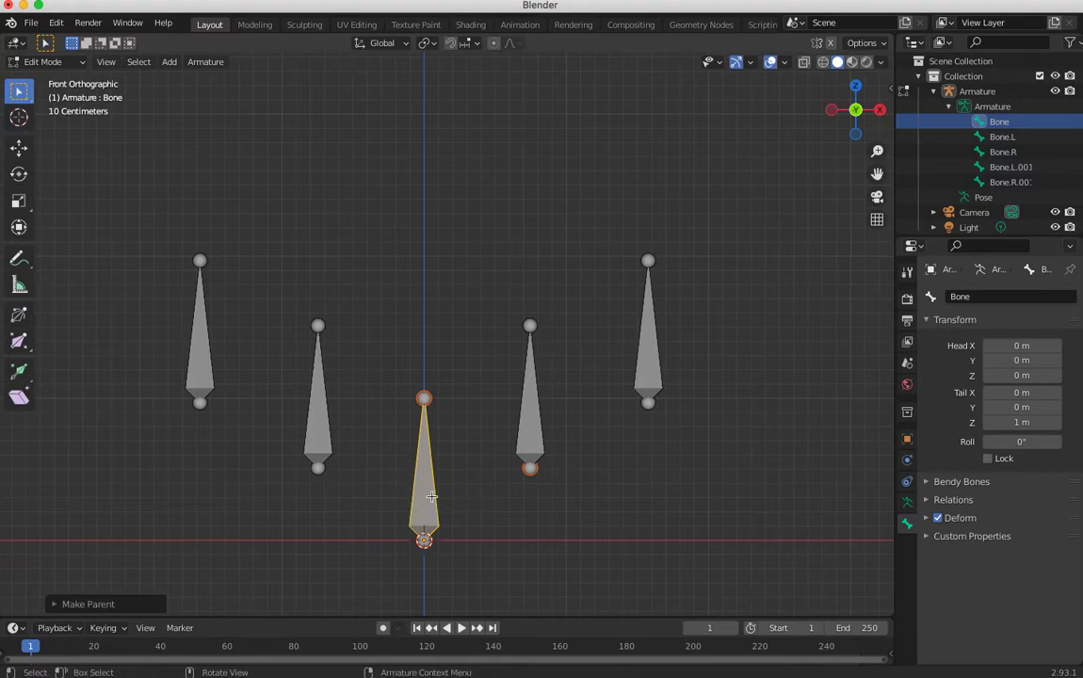
left_click(315, 450)
left_click(418, 504)
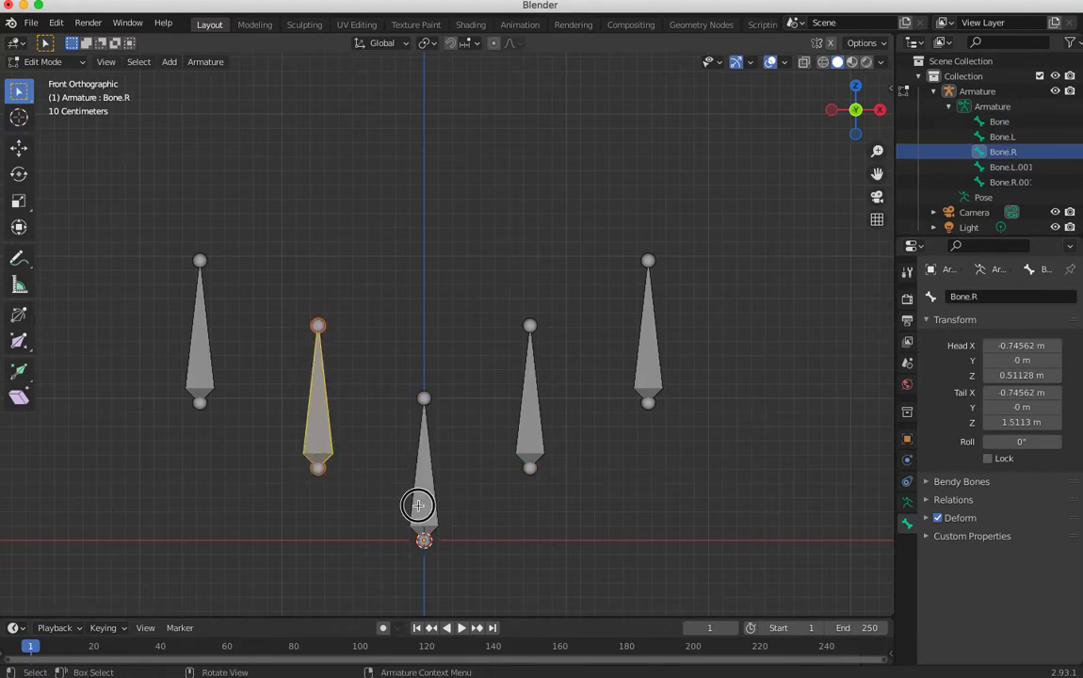
left_click(317, 433)
left_click(424, 501, "shift")
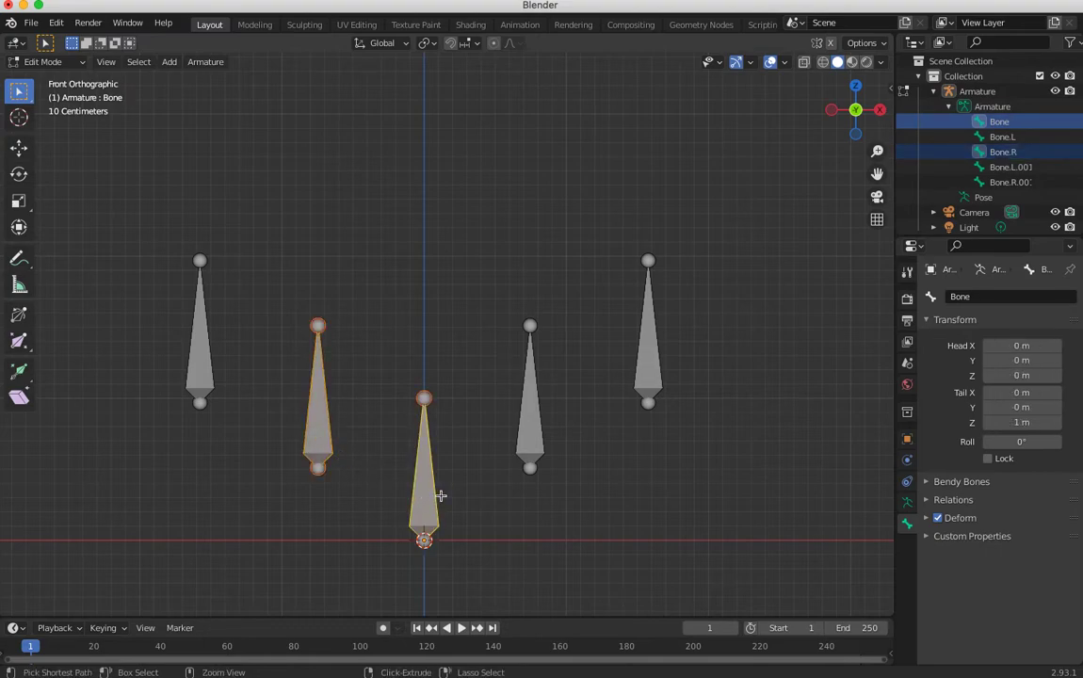
key("ctrl+p")
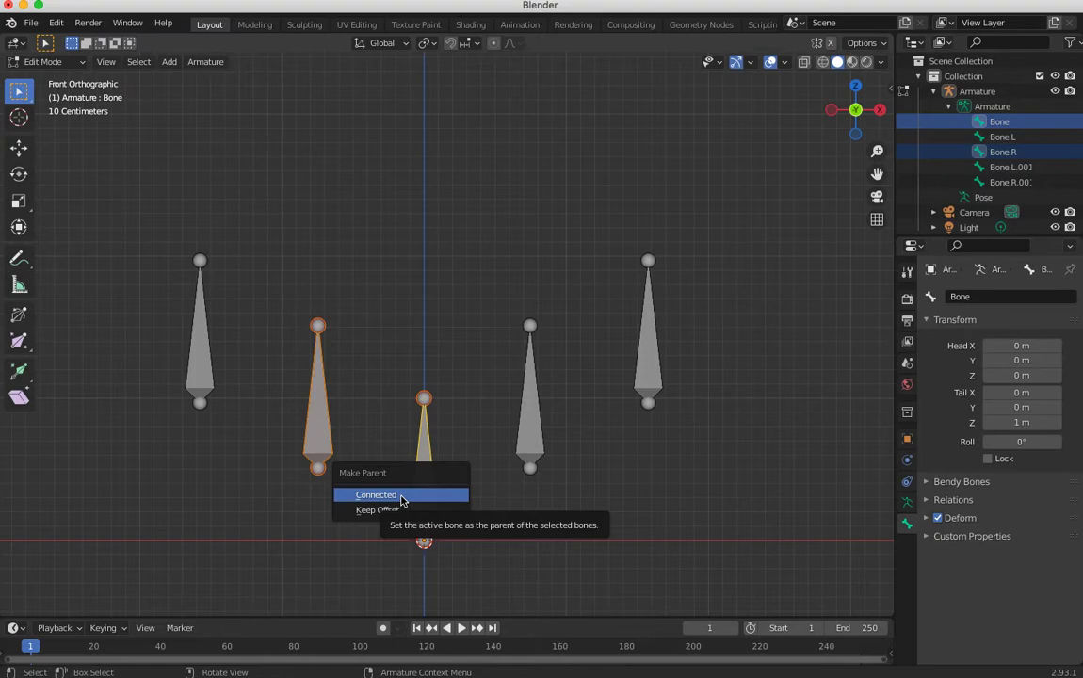
left_click(155, 461)
- Parent Bone.L to the central bone with Keep Offset
left_click(531, 443)
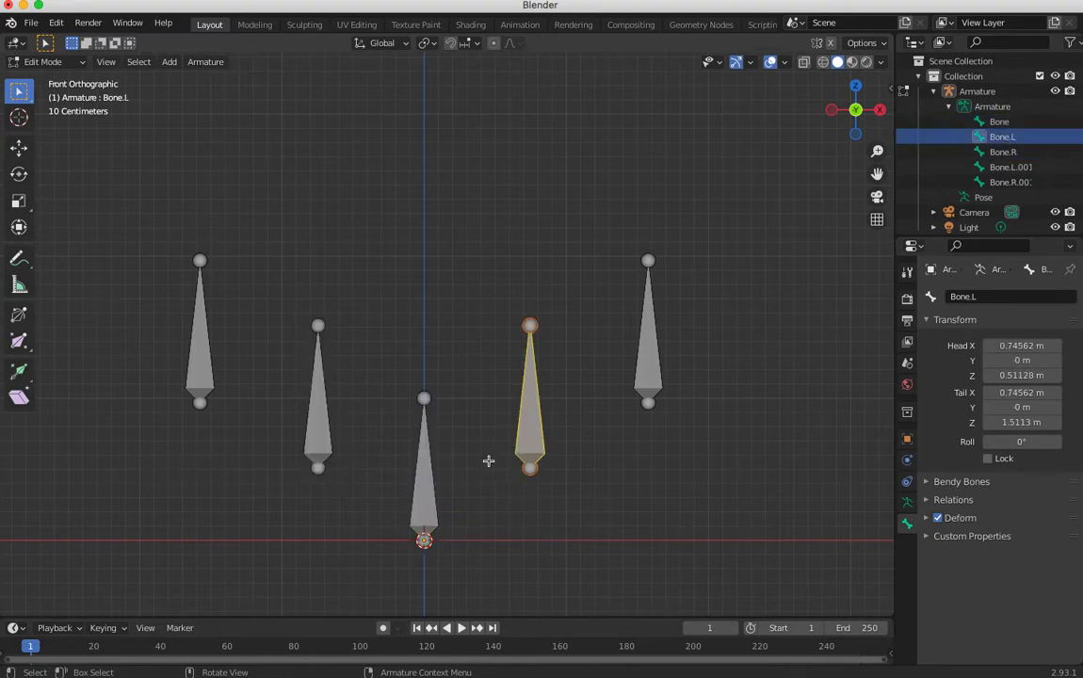
left_click(426, 491, "shift")
key("ctrl+p")
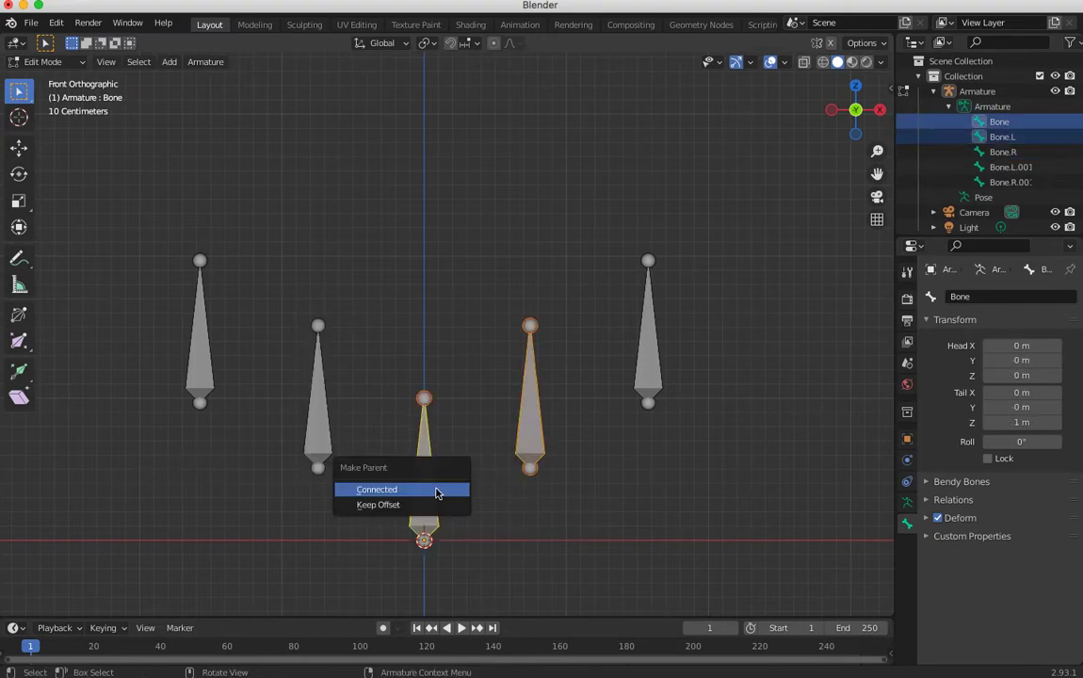
left_click(391, 504)
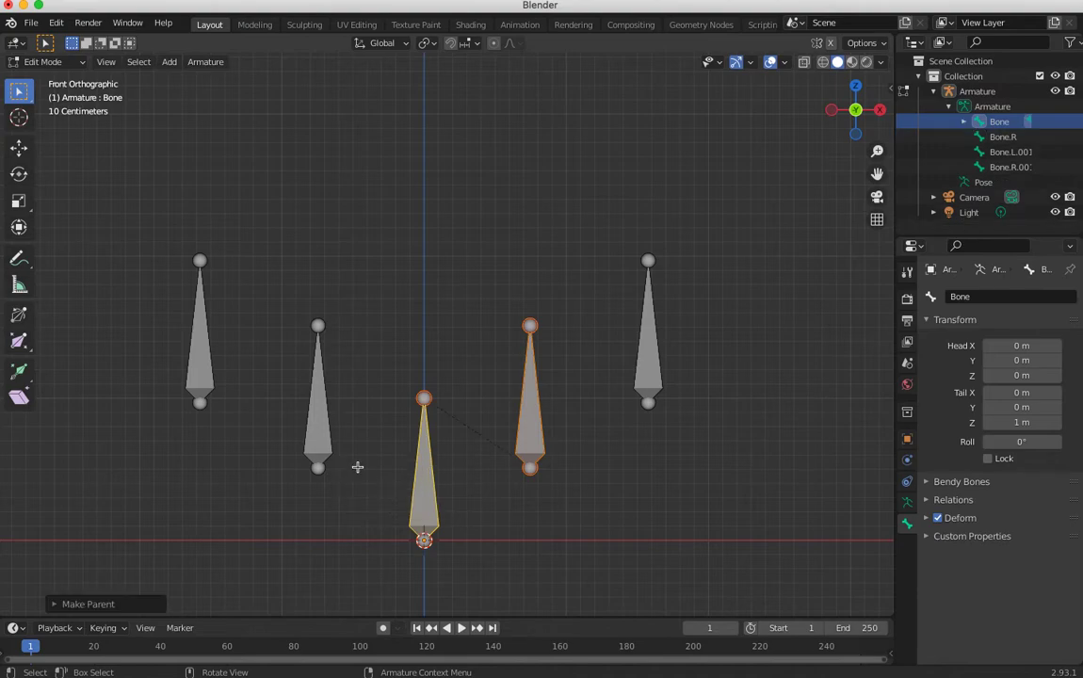
- Parent Bone.R to the central bone with Keep Offset and expand the central bone's children in the outliner
left_click(325, 430)
left_click(417, 485, "shift")
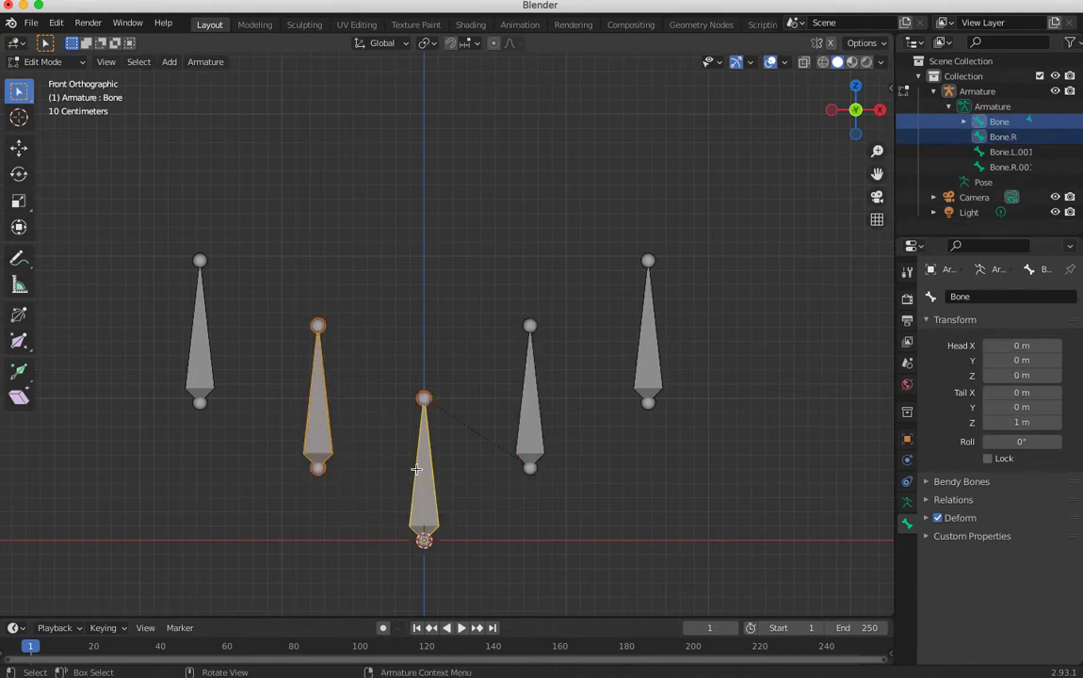
key("ctrl+p")
left_click(422, 465)
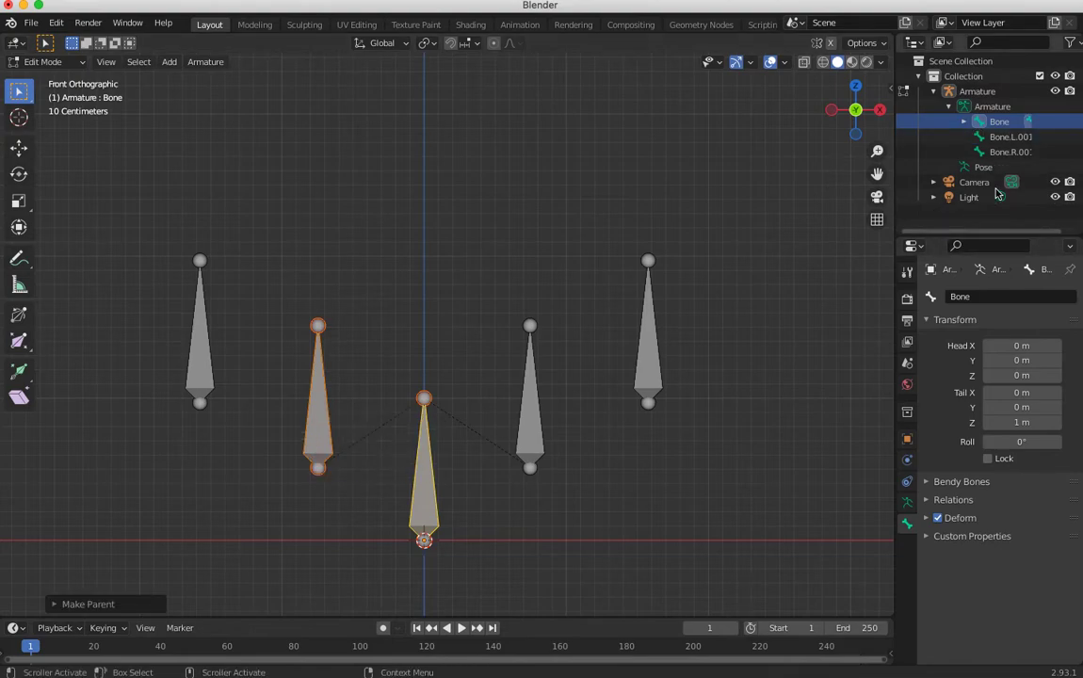
left_click(963, 122)
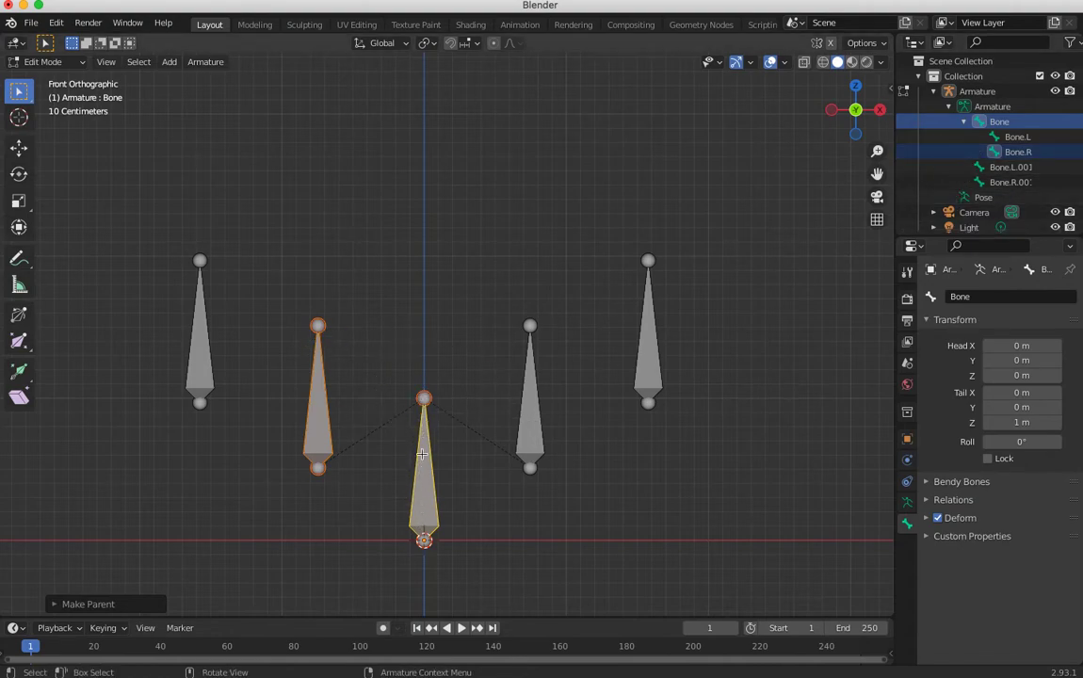
- Select only the central bone, switch the armature to Pose Mode and activate the Rotate tool
left_click(420, 501)
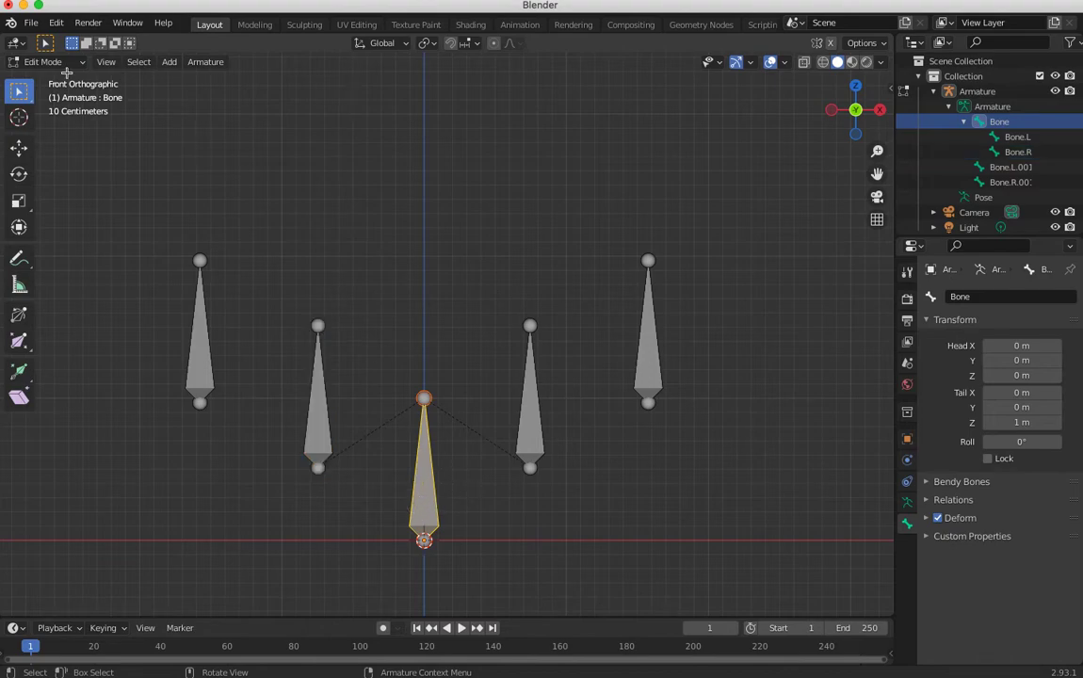
left_click(59, 63)
left_click(58, 111)
middle_click_drag(478, 440, 594, 490)
key("shift+space")
key("r")
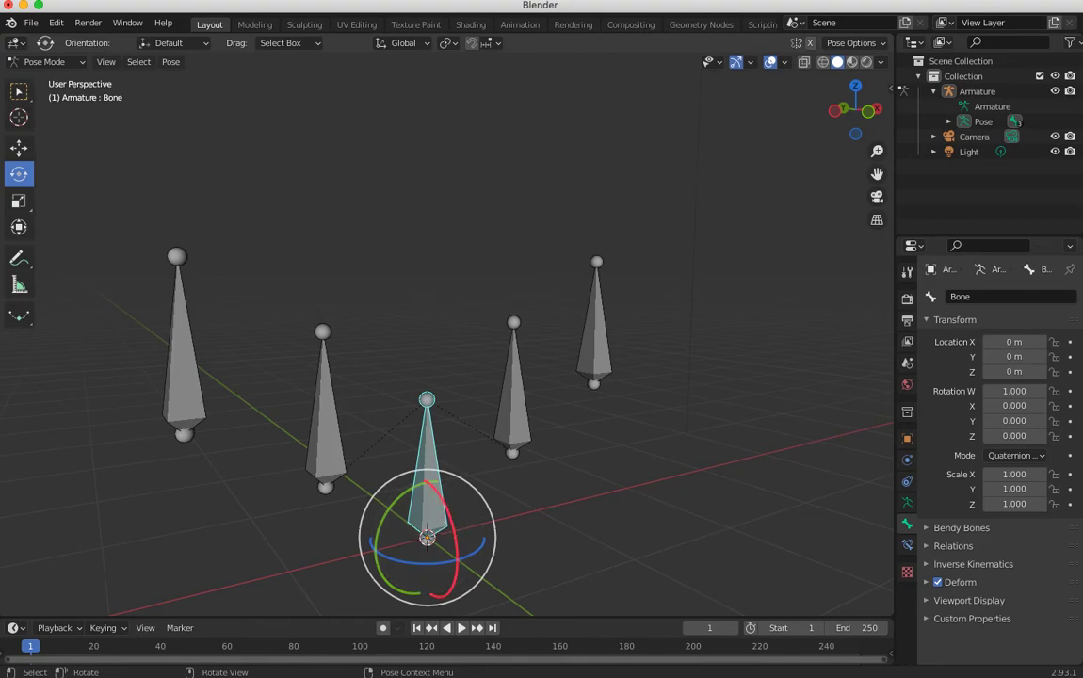
- Test the parenting by rotating the central bone about X, and undo the additional rotation made after it
left_click_drag(452, 528, 482, 529)
left_click_drag(434, 562, 345, 546)
key("ctrl+z")
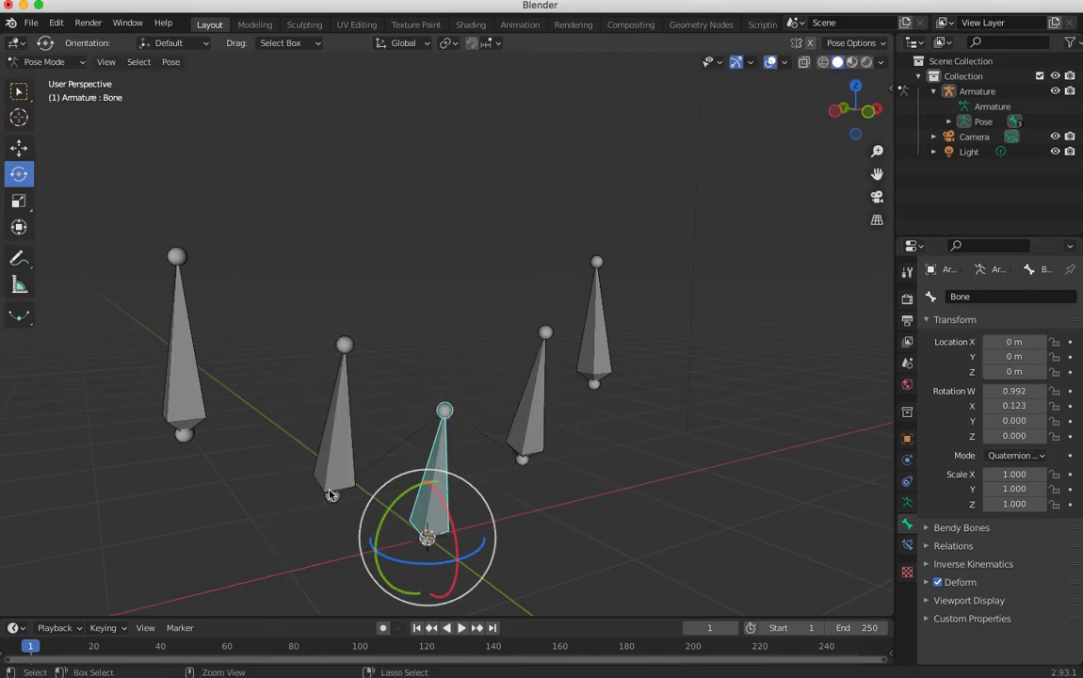
- Undo the central bone's test rotation and switch the armature to Edit Mode with nothing selected
key("ctrl+z")
middle_click_drag(466, 460, 537, 376)
left_click(656, 357)
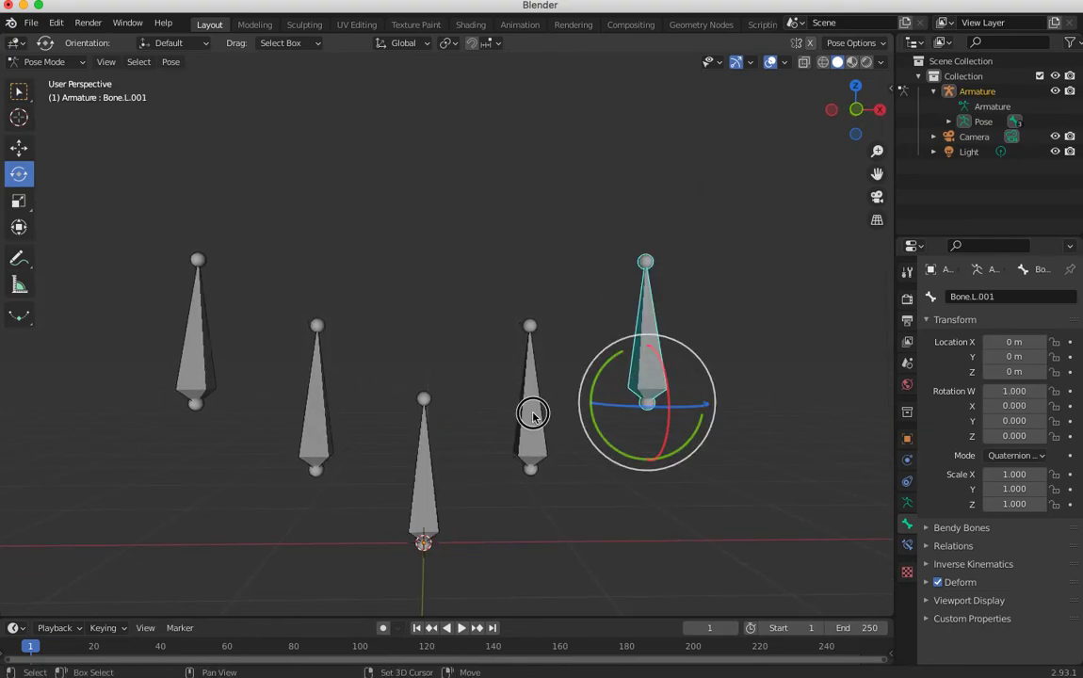
left_click(530, 412, "shift")
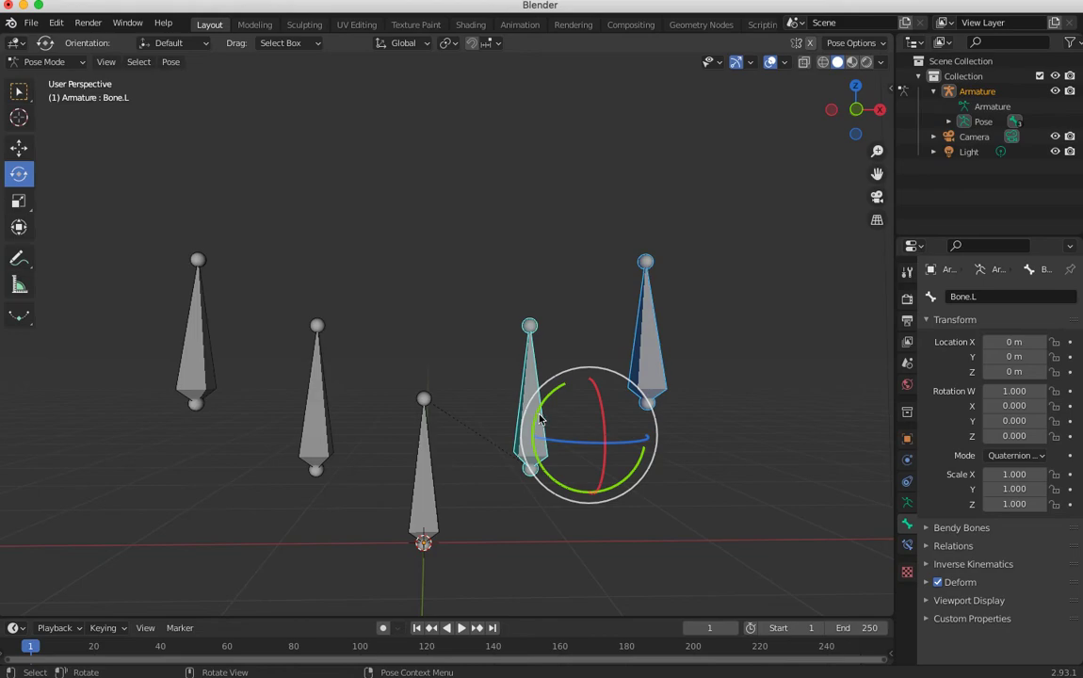
left_click(44, 61)
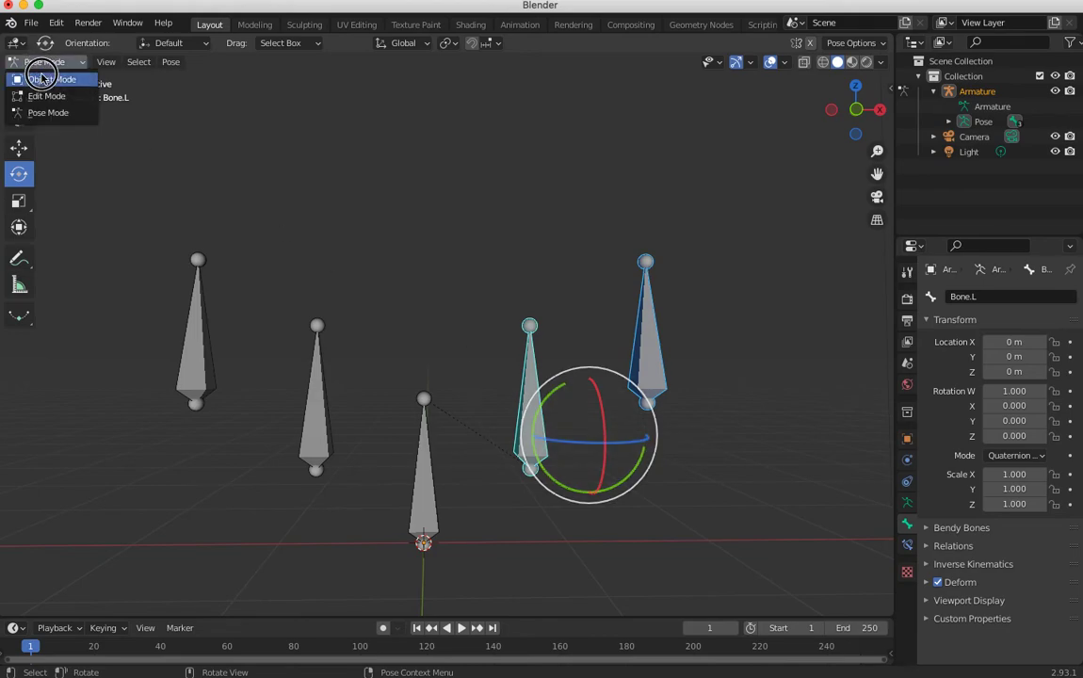
left_click(54, 95)
left_click(564, 291)
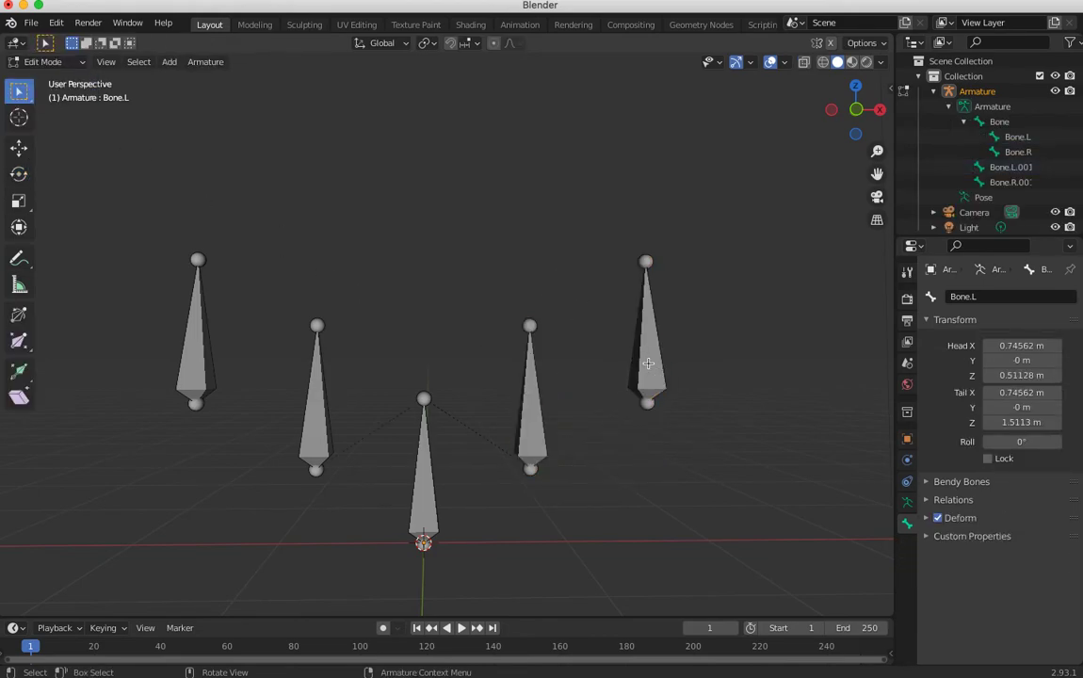
- Try parenting Bone.L.001 to Bone.L as Connected, undo it, and parent it with Keep Offset instead
left_click(650, 363)
left_click(530, 415, "shift")
key("ctrl+p")
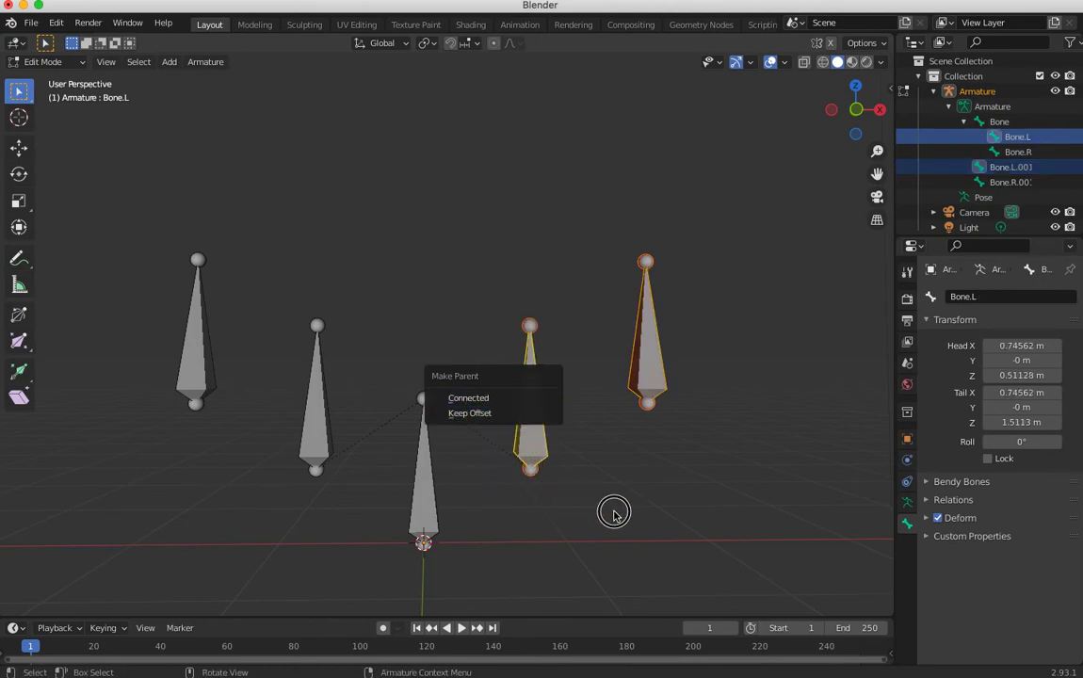
left_click(489, 398)
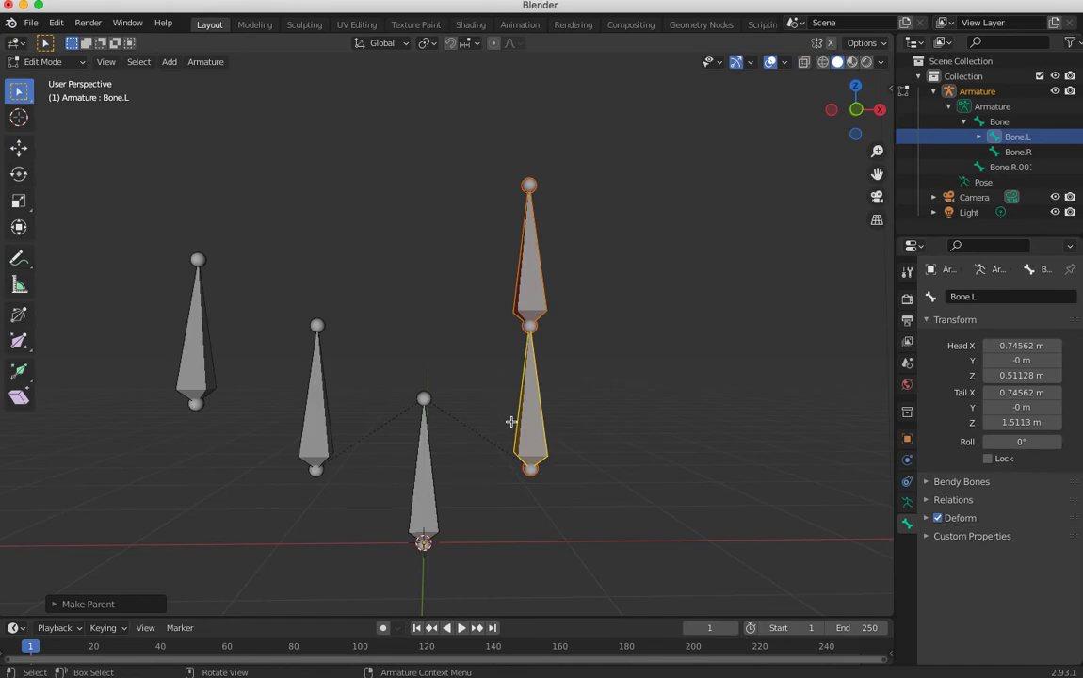
key("ctrl+z")
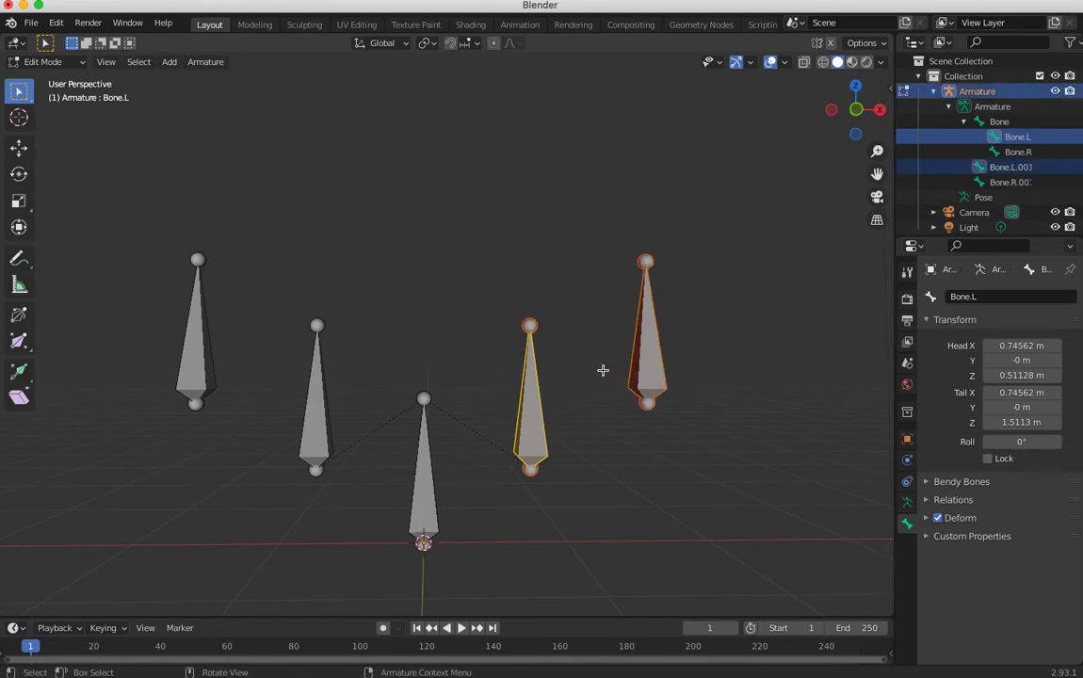
key("ctrl+p")
left_click(528, 398)
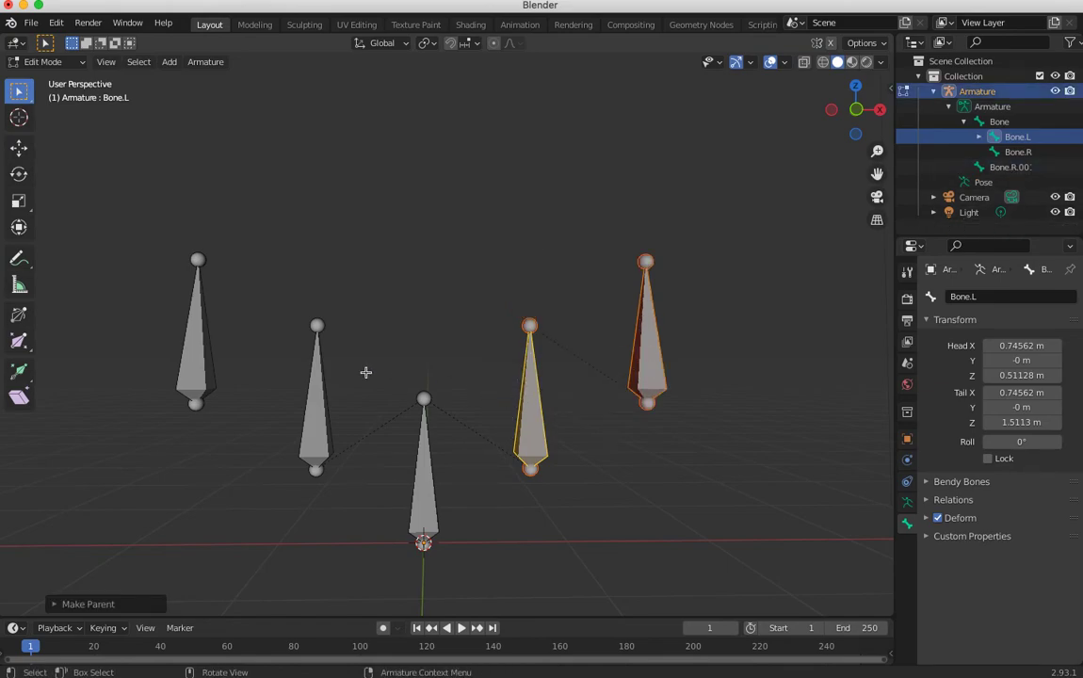
- Parent the outer bone Bone.R.001 to Bone.R with Keep Offset
left_click(188, 365)
left_click(306, 399, "shift")
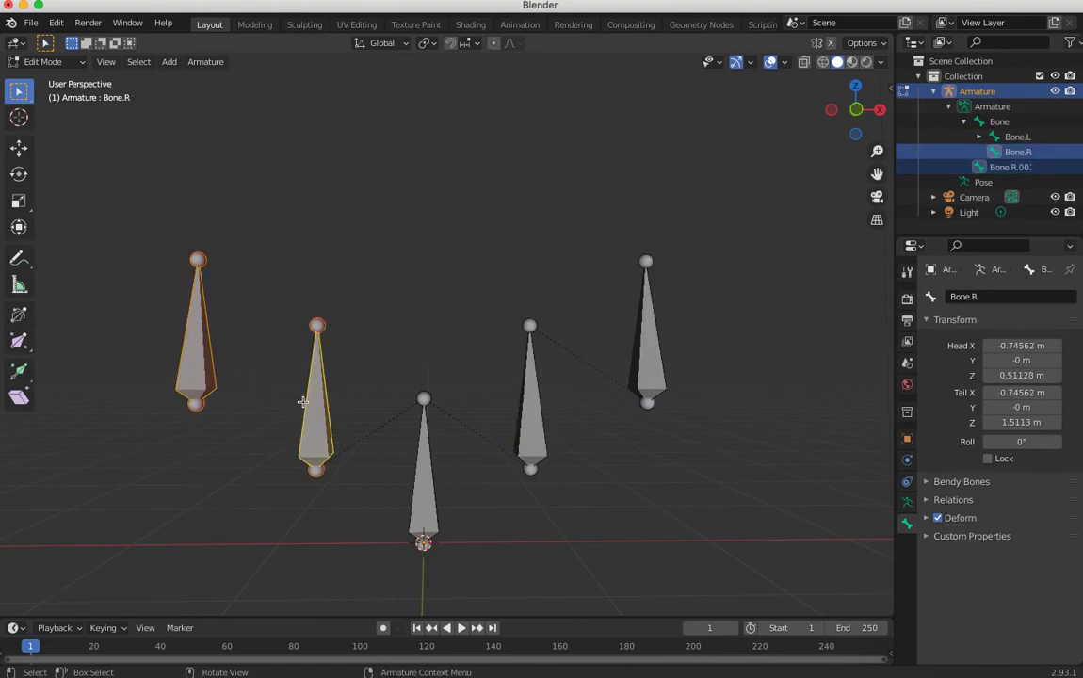
key("ctrl+p")
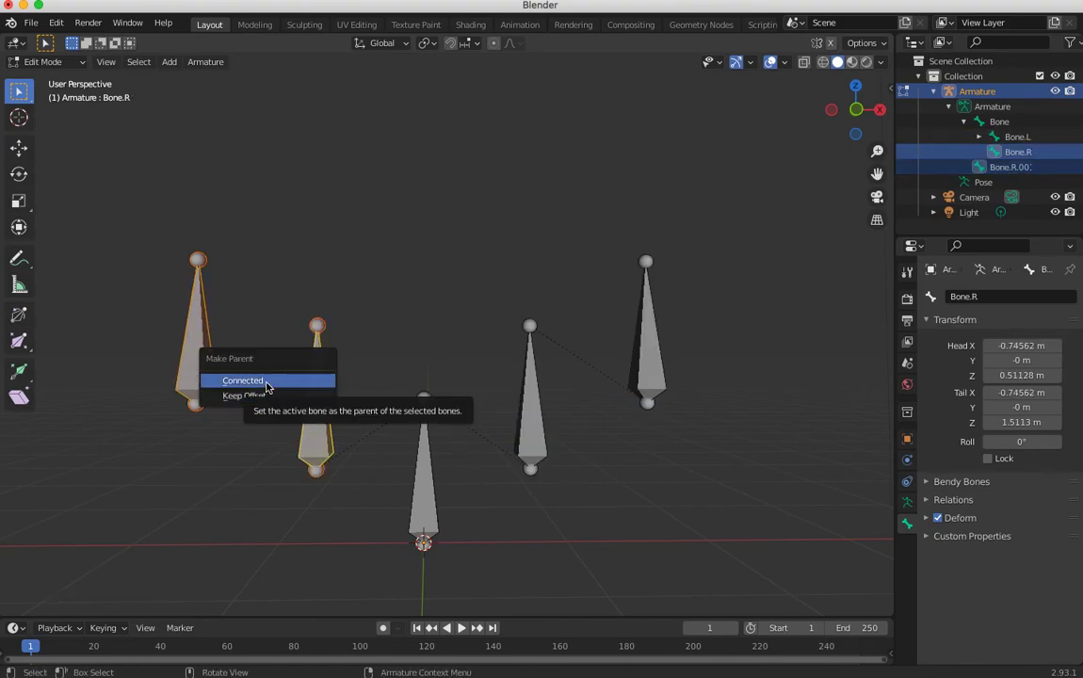
left_click(270, 396)
- Switch the armature to Pose Mode and rotate the central bone about X to a quaternion of about W 0.934, X 0.357
middle_click_drag(270, 396, 422, 462)
left_click(49, 62)
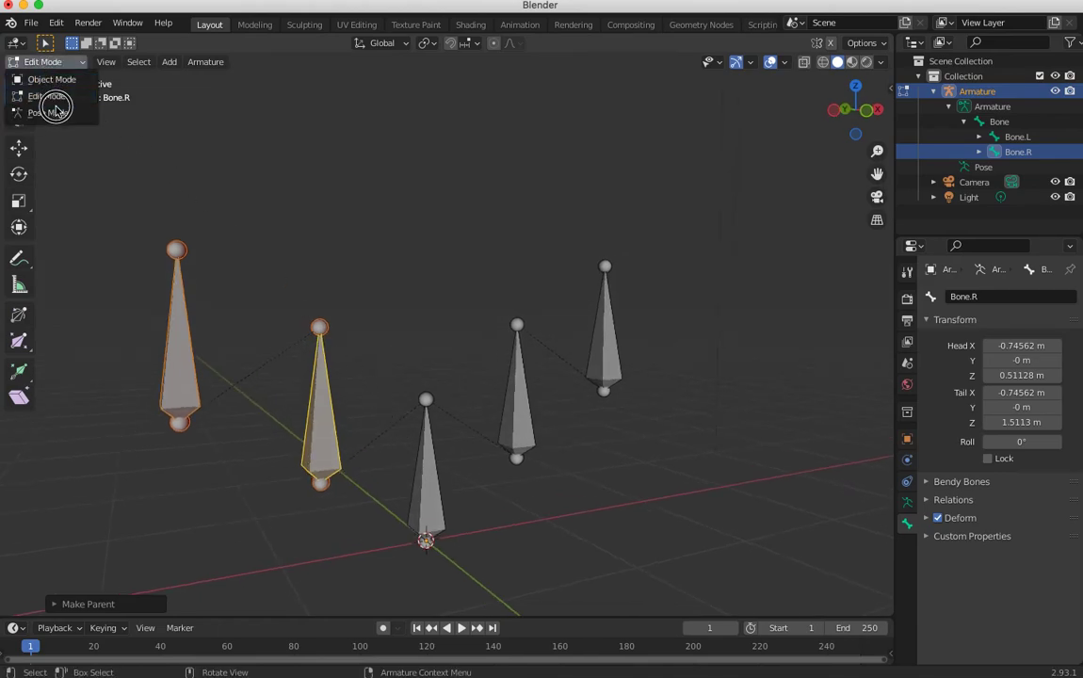
left_click(53, 106)
left_click(436, 533)
left_click_drag(436, 533, 365, 518)
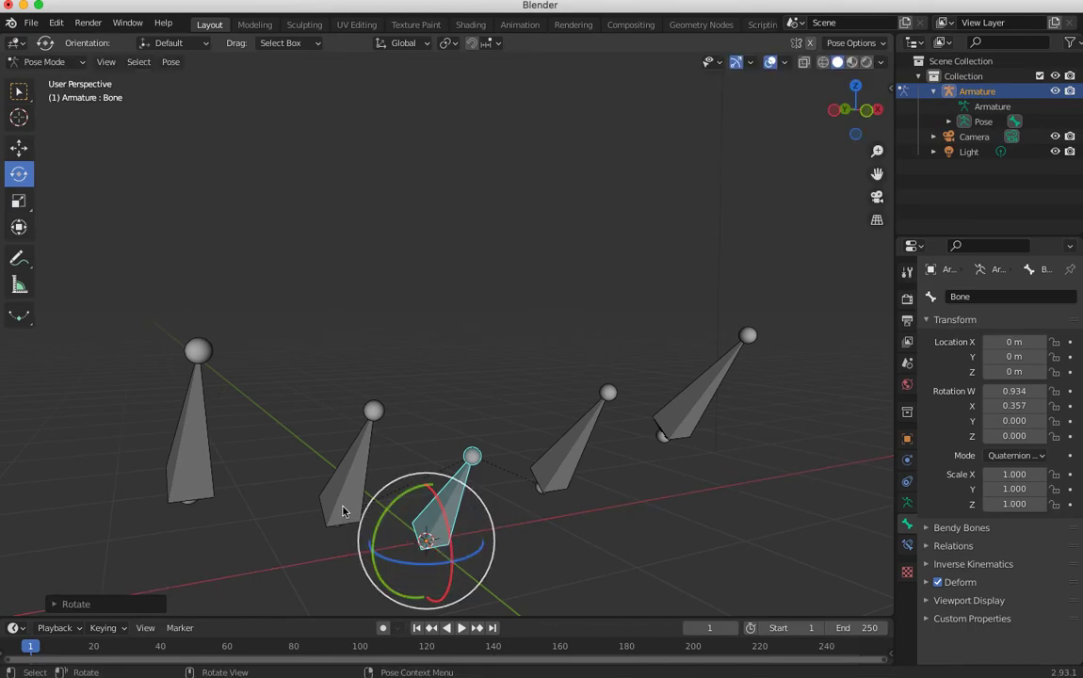
- Rotate Bone.R freely back to nearly upright, and rotate Bone.L freely to about W 0.955, X 0.265, Y 0.105, Z 0.081
left_click(309, 455)
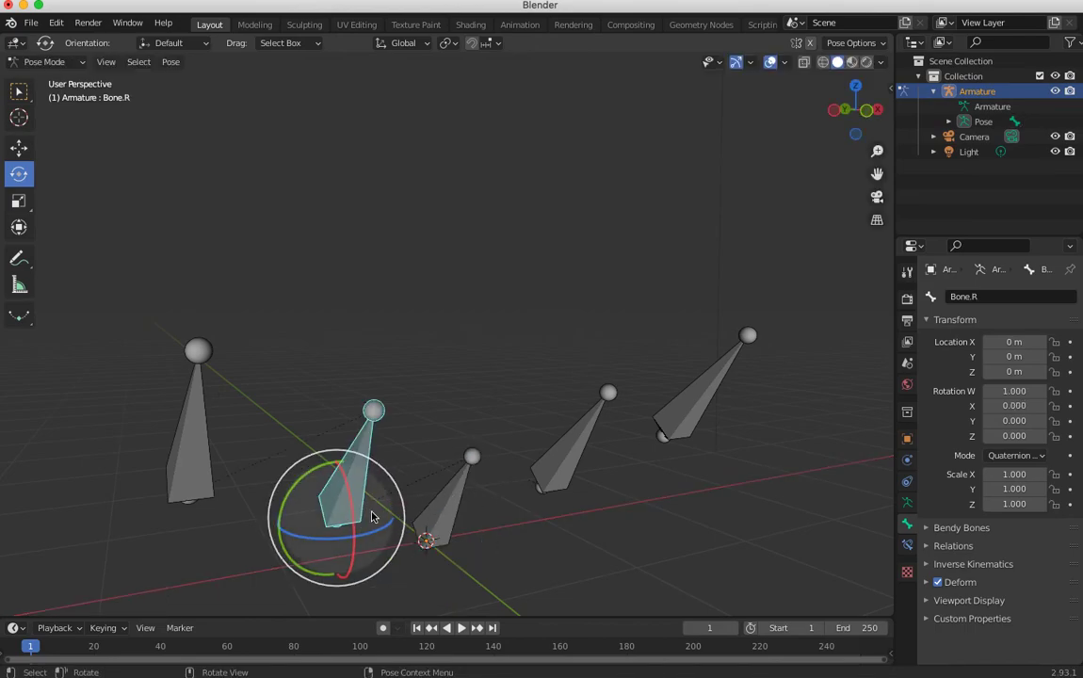
left_click_drag(341, 471, 534, 481)
left_click(553, 486)
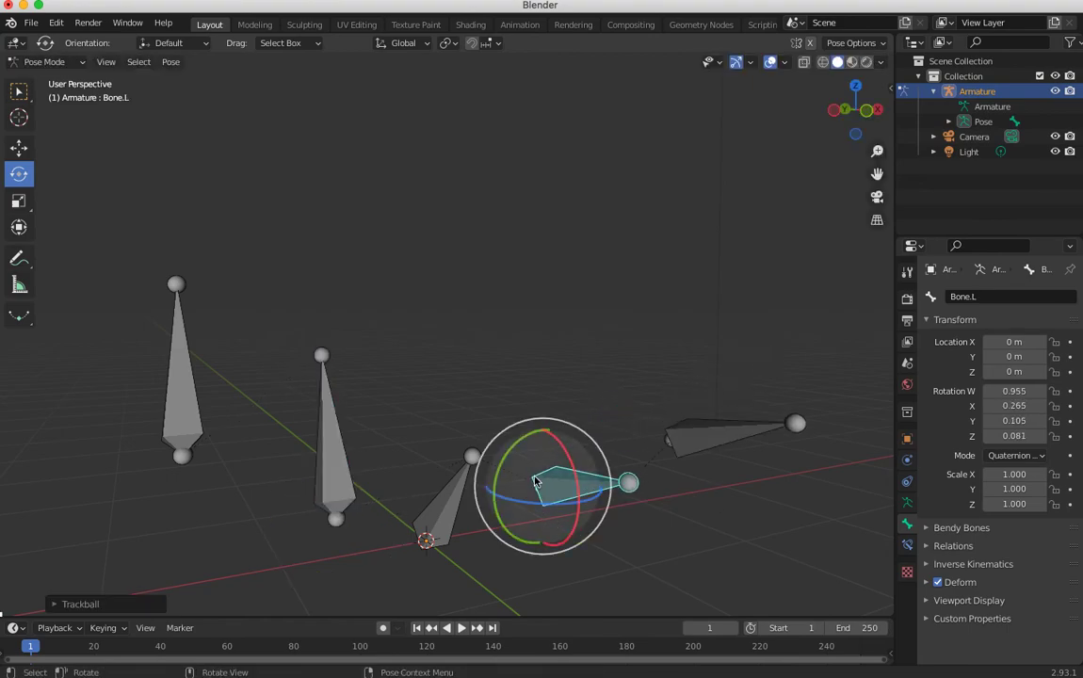
- Rotate the outer bones Bone.R.001 and Bone.L.001 freely, the latter to about W 0.914, X -0.392, Y 0.040, Z -0.099, and deselect everything
left_click(174, 405)
left_click_drag(182, 450, 201, 469)
left_click(673, 435)
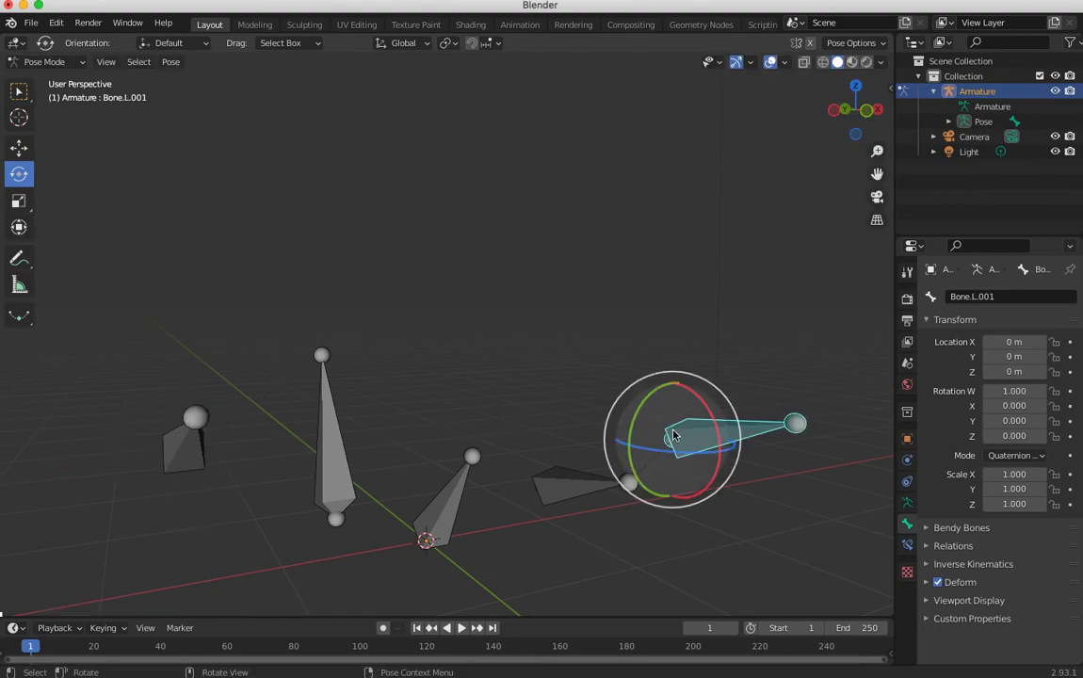
left_click_drag(711, 416, 683, 383)
mouse_move(455, 476)
middle_mouse_down()
mouse_move(326, 423)
mouse_move(621, 473)
mouse_move(435, 440)
mouse_move(561, 488)
mouse_move(453, 481)
mouse_move(463, 481)
middle_mouse_up()
left_click(346, 272)
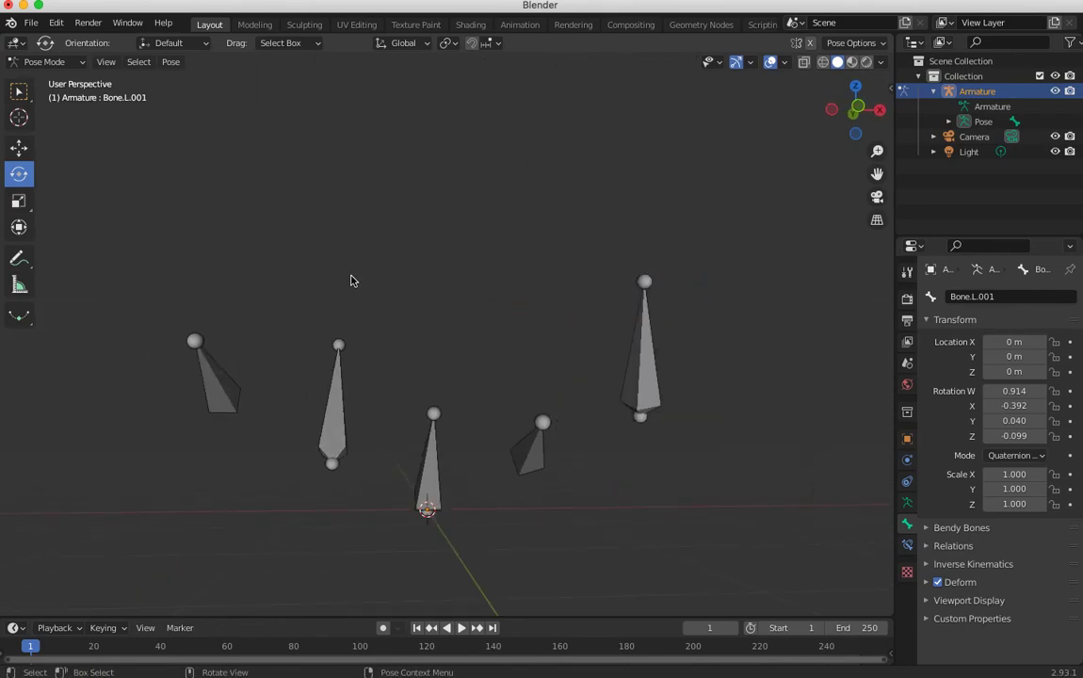